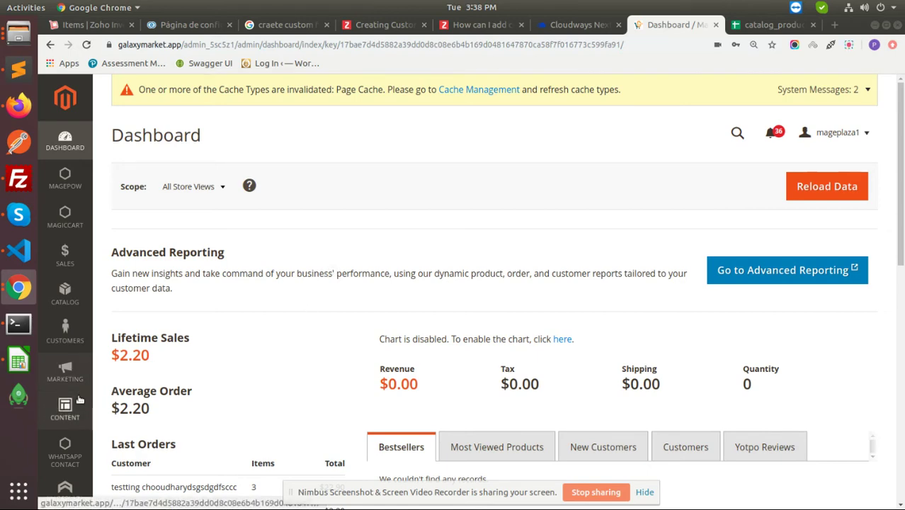
# Step: Scroll the Magento Admin dashboard down and back up
pyautogui.scroll(-1, 212, 382)
pyautogui.scroll(1, 198, 382)
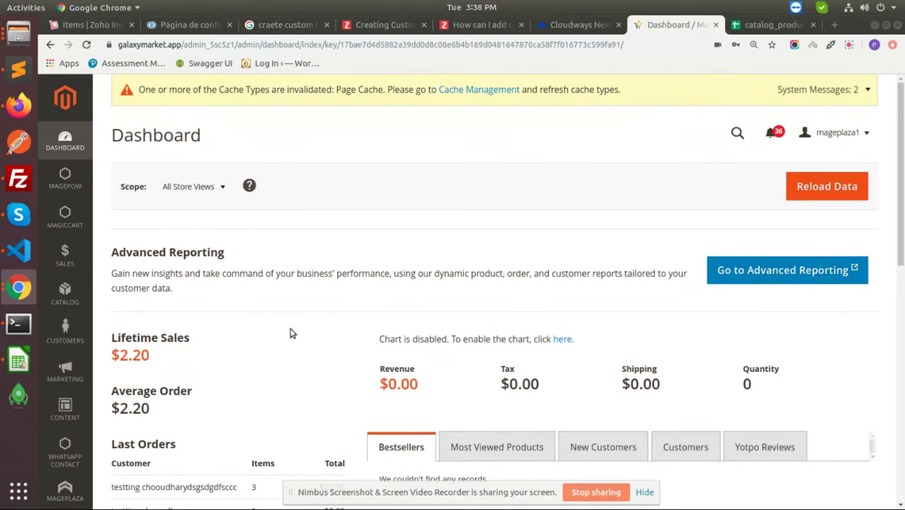
# Step: Copy rows 1–2 of the catalog_product sheet and start a new blank spreadsheet
pyautogui.click(752, 27)
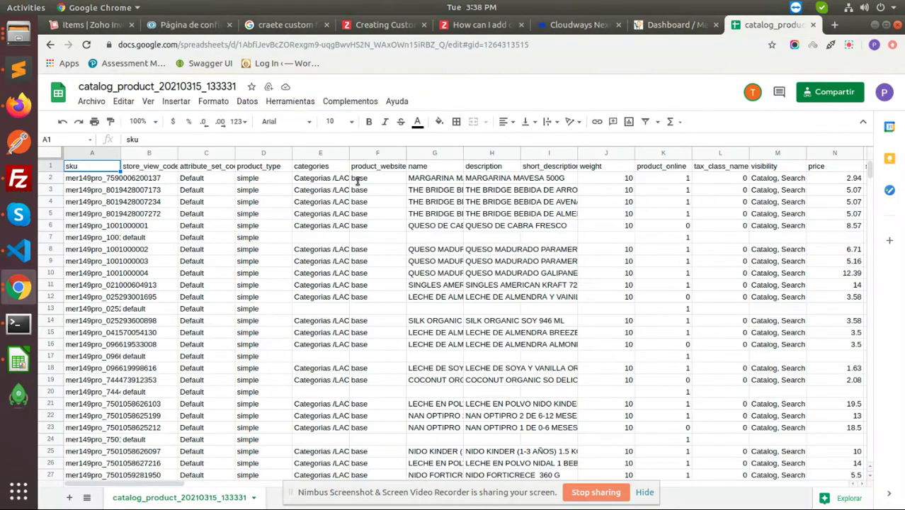
pyautogui.click(53, 165)
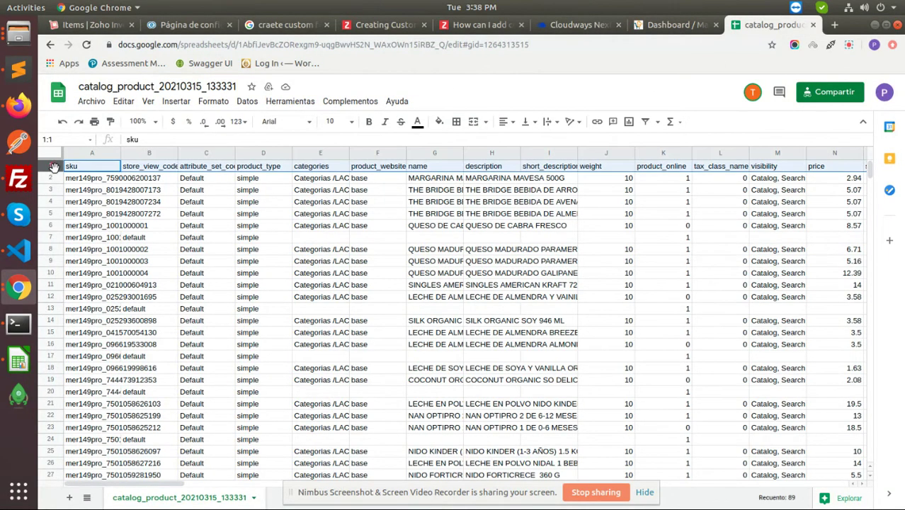
pyautogui.keyDown('shift'); pyautogui.click(49, 177); pyautogui.keyUp('shift')
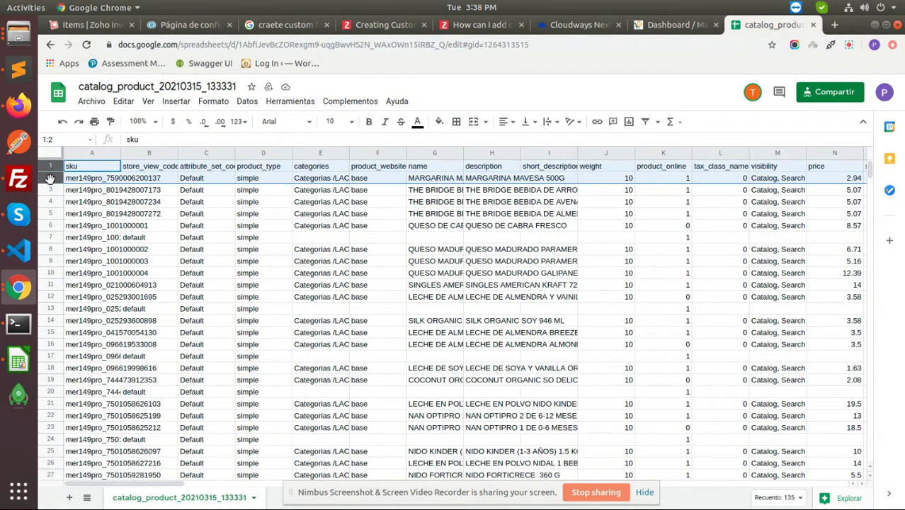
pyautogui.hotkey('ctrl', 'c')
pyautogui.click(91, 101)
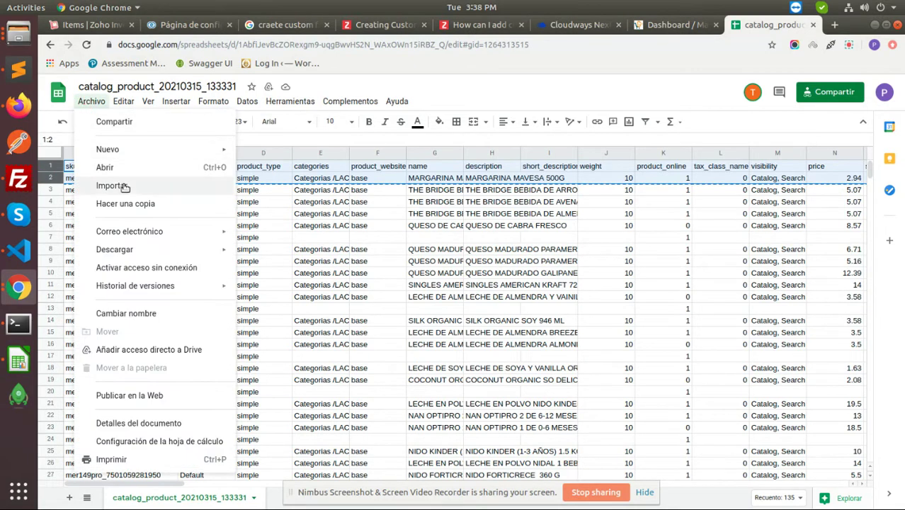
pyautogui.moveTo(107, 149)
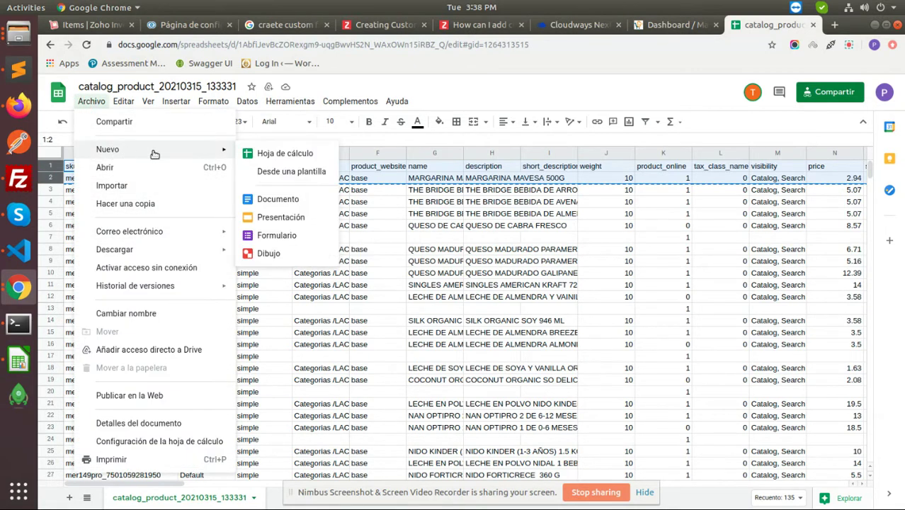
pyautogui.click(267, 154)
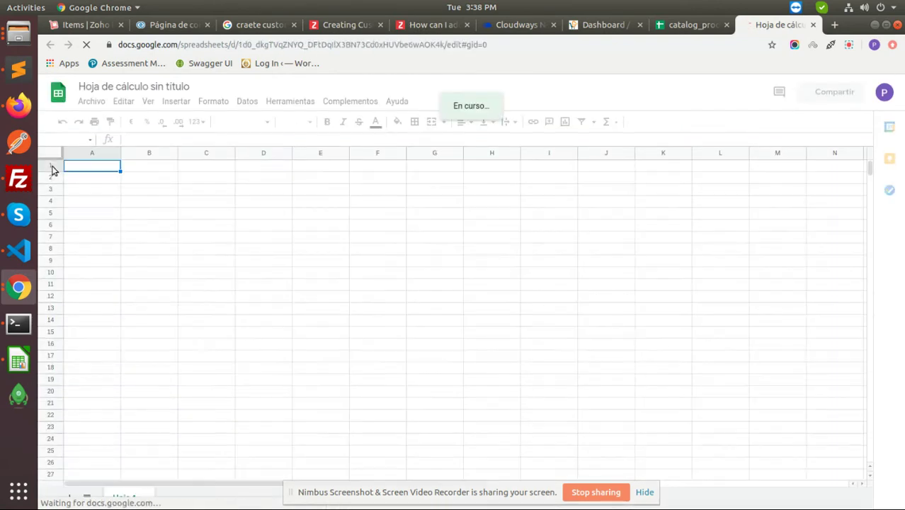
# Step: Paste the header and product rows into the new sheet and trim the sku prefix in A2
pyautogui.click(52, 168)
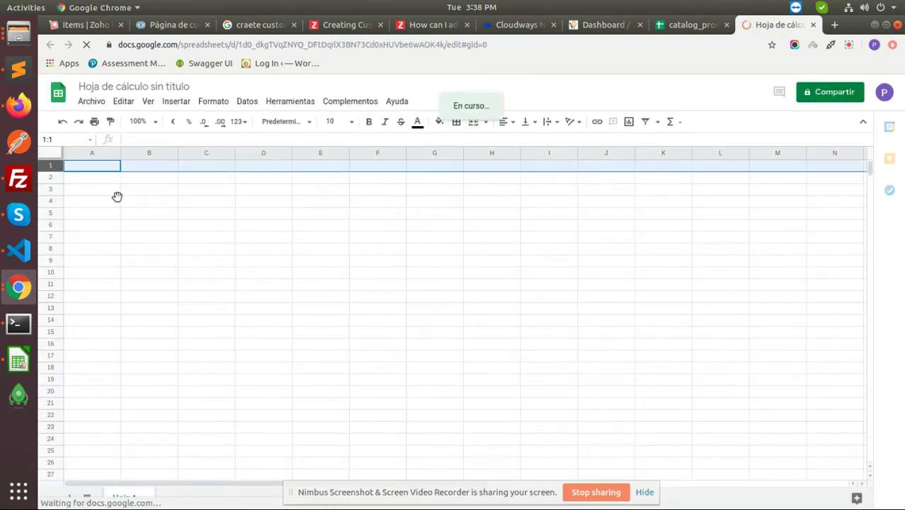
pyautogui.hotkey('ctrl', 'v')
pyautogui.click(103, 181)
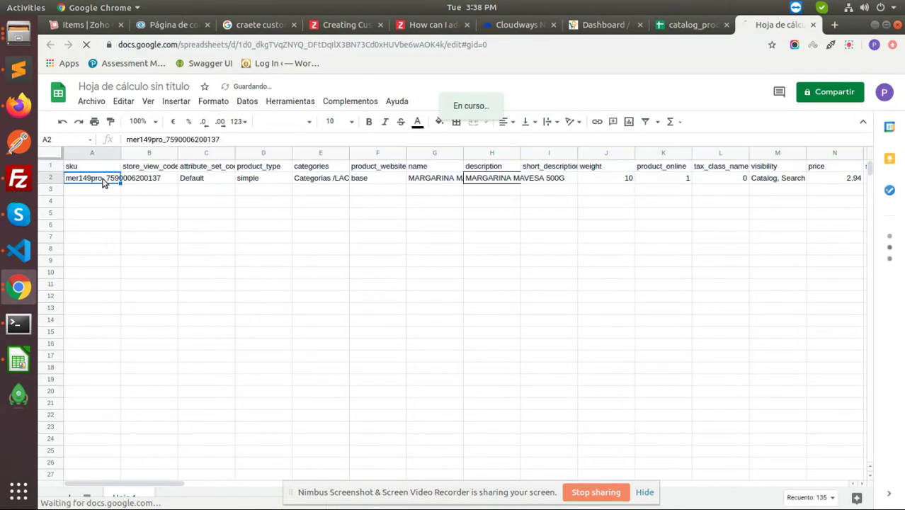
pyautogui.doubleClick(99, 179)
pyautogui.click(104, 178)
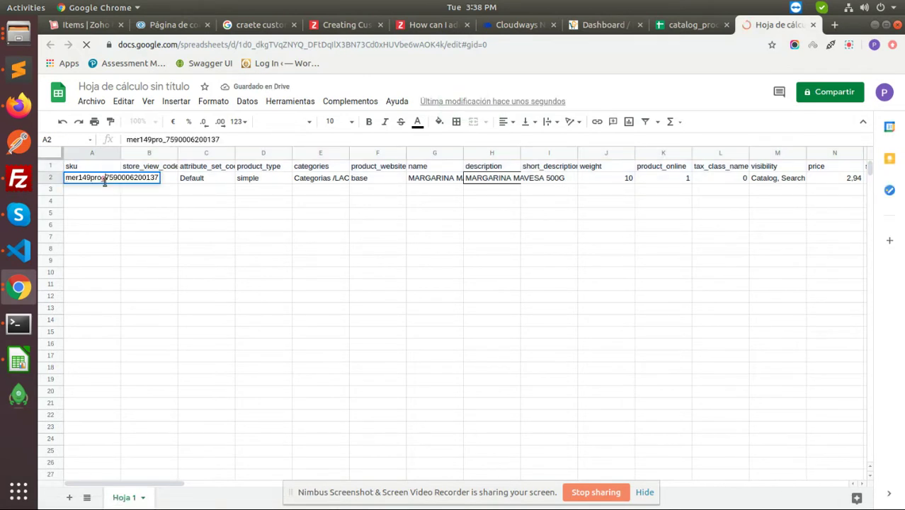
pyautogui.press('BackSpace')
pyautogui.press('BackSpace')
pyautogui.press('BackSpace')
pyautogui.press('BackSpace')
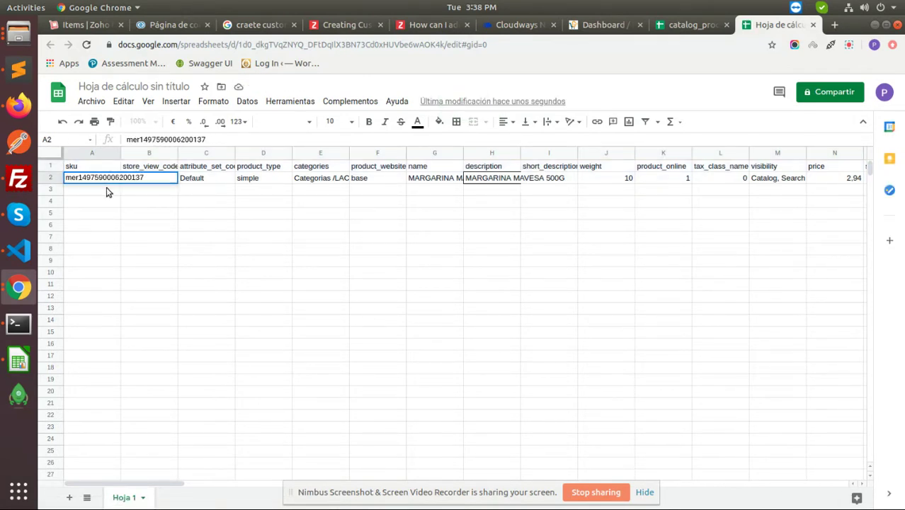
pyautogui.press('BackSpace')
pyautogui.press('BackSpace')
pyautogui.press('BackSpace')
pyautogui.press('BackSpace')
pyautogui.press('BackSpace')
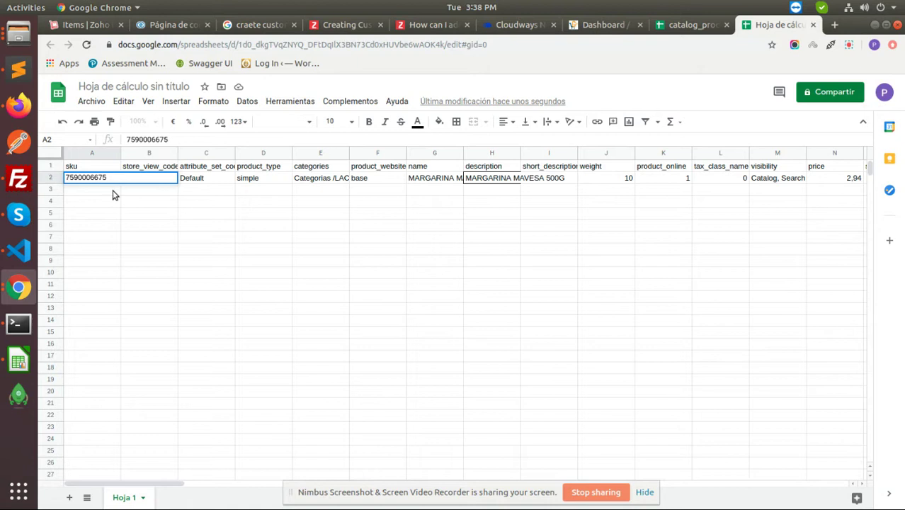
pyautogui.press('Return')
# Step: Edit the product name in G2, removing 'MAVESA 500G' from it
pyautogui.click(312, 179)
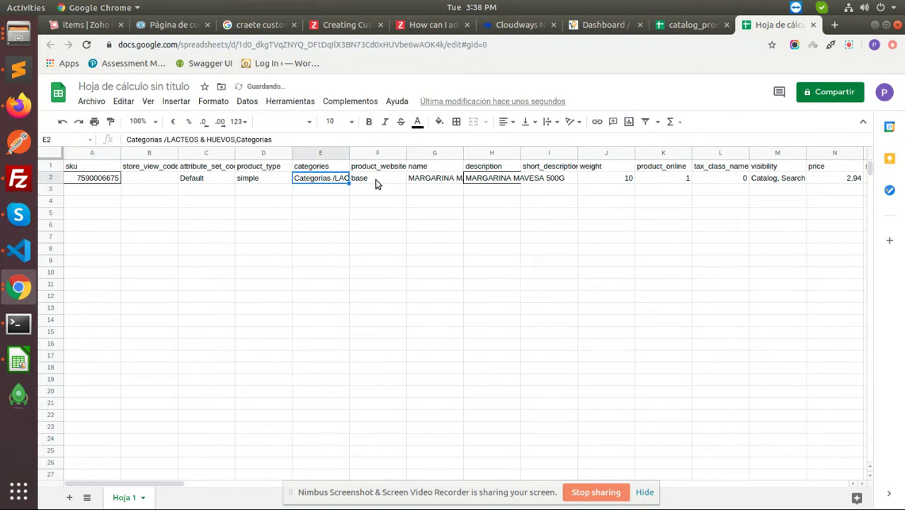
pyautogui.click(439, 178)
pyautogui.doubleClick(437, 178)
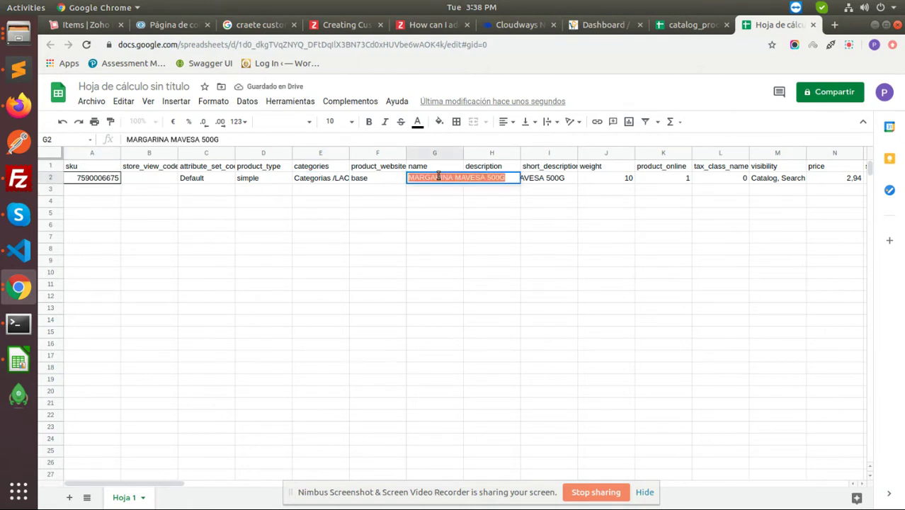
pyautogui.moveTo(455, 178); pyautogui.dragTo(502, 178)
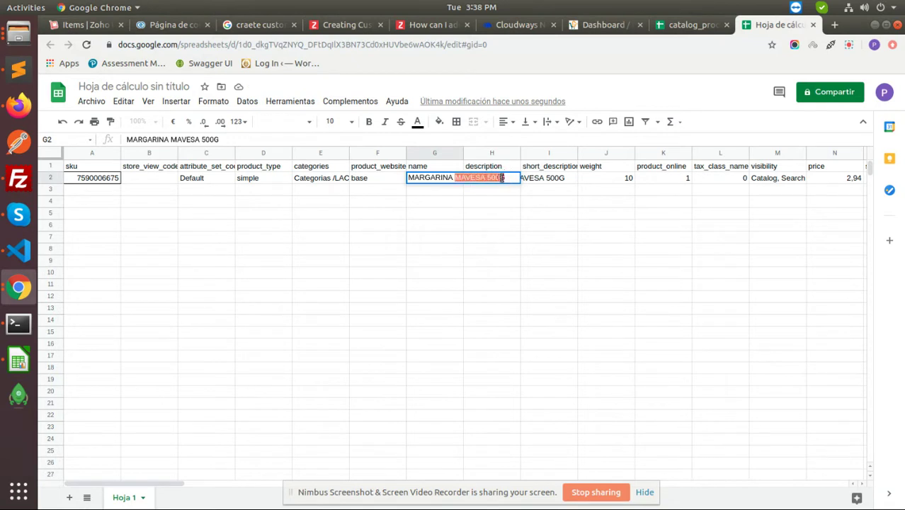
pyautogui.press('BackSpace')
pyautogui.press('BackSpace')
pyautogui.press('BackSpace')
pyautogui.write('G')
pyautogui.press('BackSpace')
pyautogui.press('BackSpace')
pyautogui.press('BackSpace')
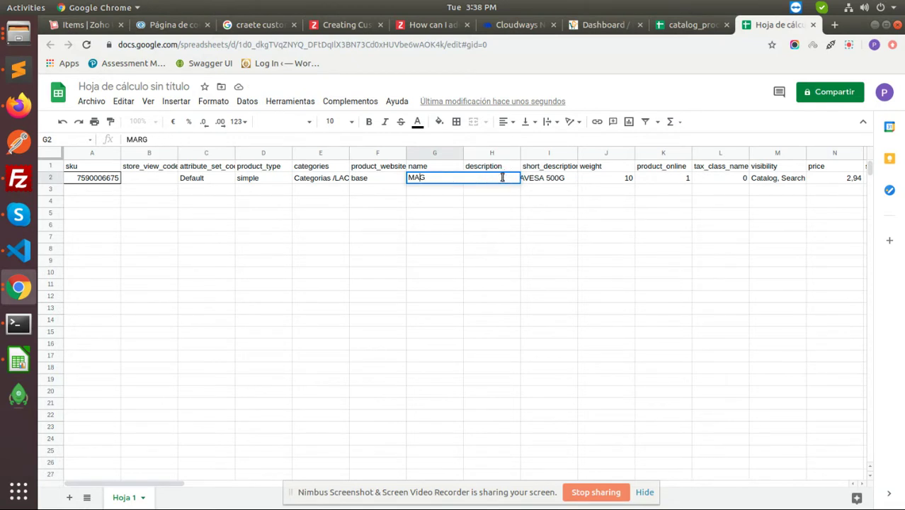
pyautogui.press('BackSpace')
pyautogui.press('BackSpace')
pyautogui.write('ra')
pyautogui.press('Return')
# Step: Enter placeholder text 'dg' in short description I2 and 'dfsgdsgdsg' in description H2
pyautogui.click(547, 178)
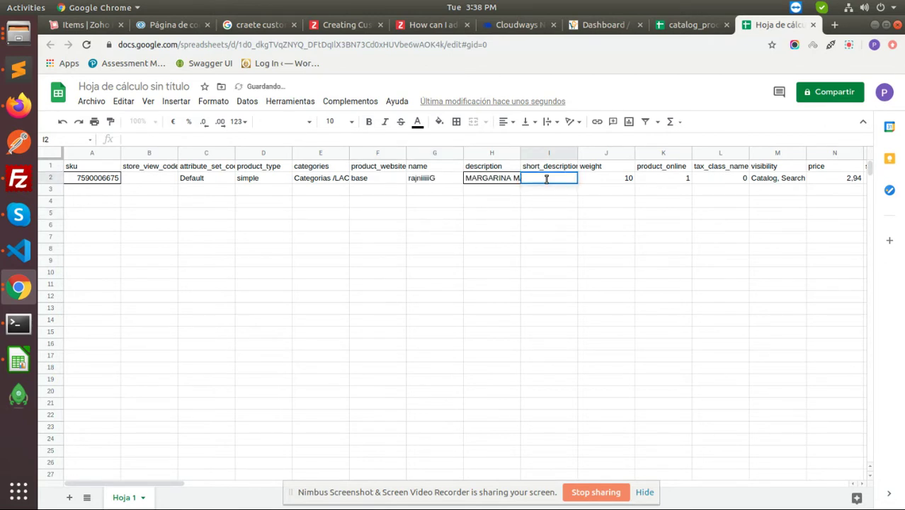
pyautogui.write('dfdsfdg')
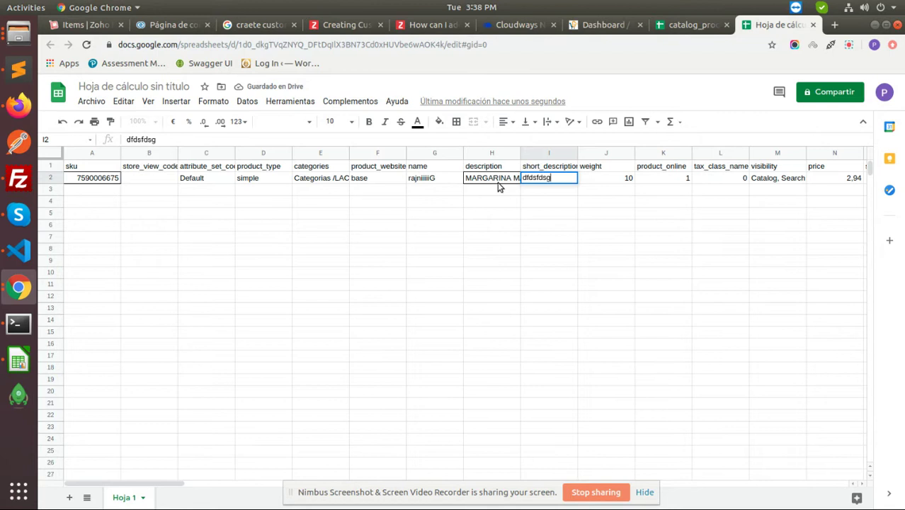
pyautogui.click(498, 180)
pyautogui.doubleClick(495, 179)
pyautogui.write('dfsgdsgdsg MAVESA 500G')
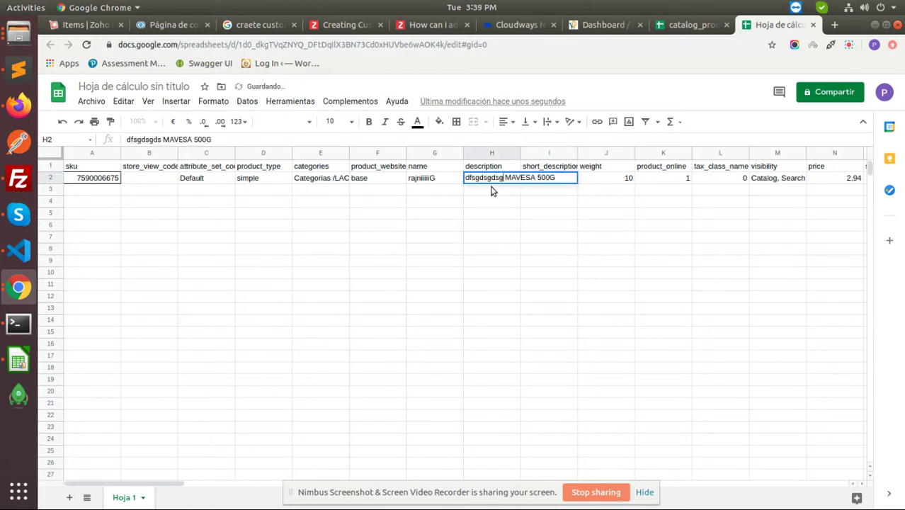
pyautogui.press('Return')
pyautogui.click(615, 172)
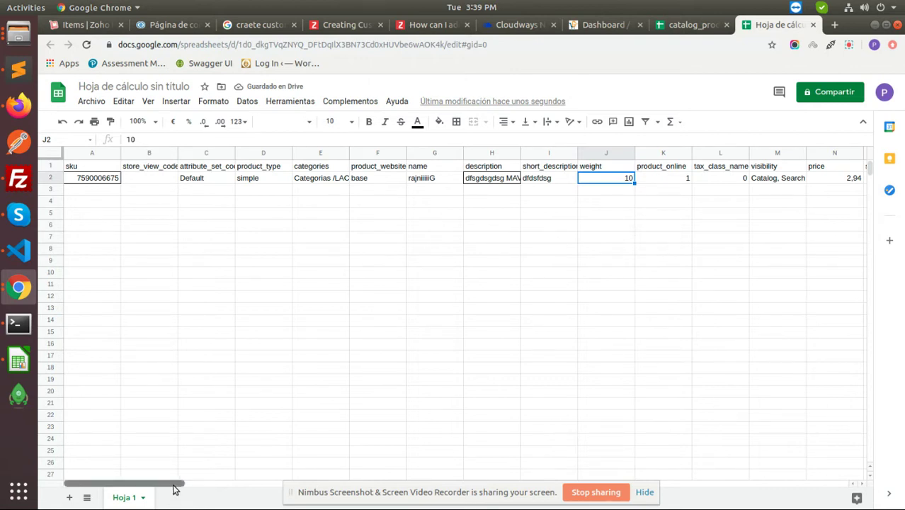
# Step: Review the special price date, special price, price and visibility values in row 2
pyautogui.moveTo(172, 484); pyautogui.dragTo(238, 486)
pyautogui.click(545, 170)
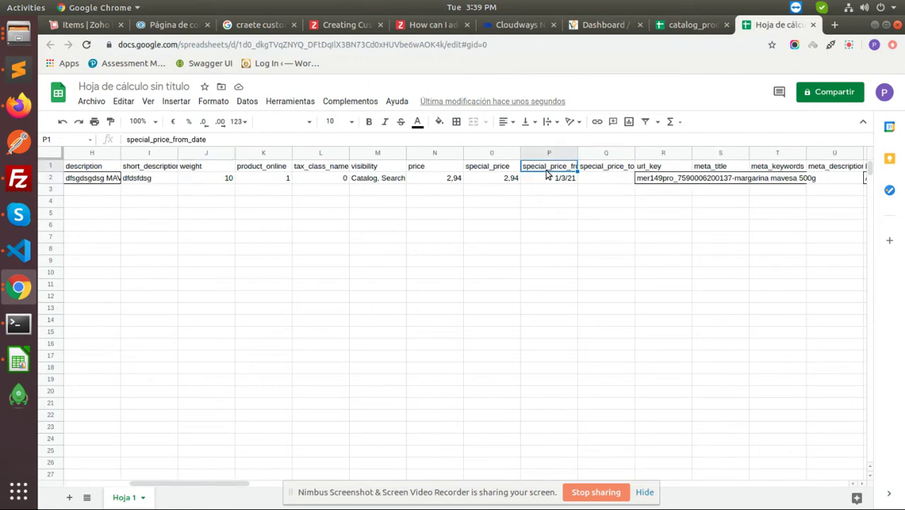
pyautogui.click(538, 177)
pyautogui.click(510, 181)
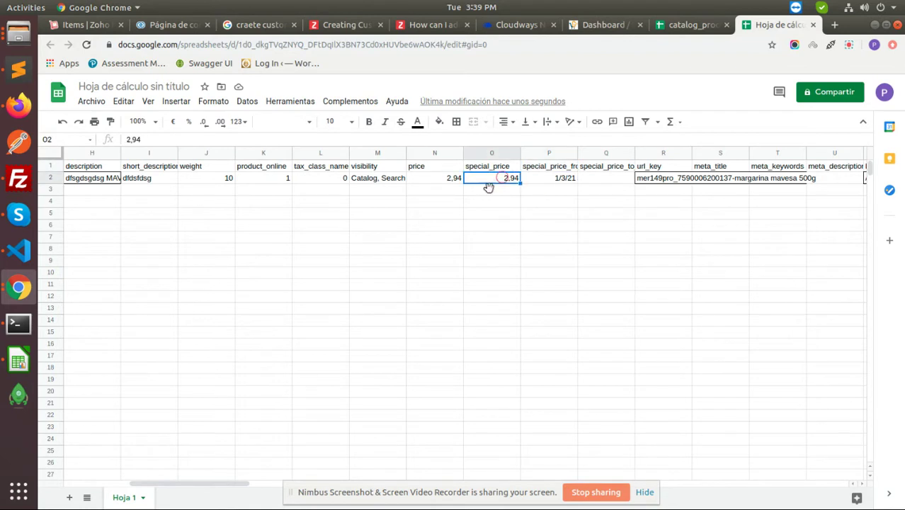
pyautogui.click(446, 182)
pyautogui.click(374, 182)
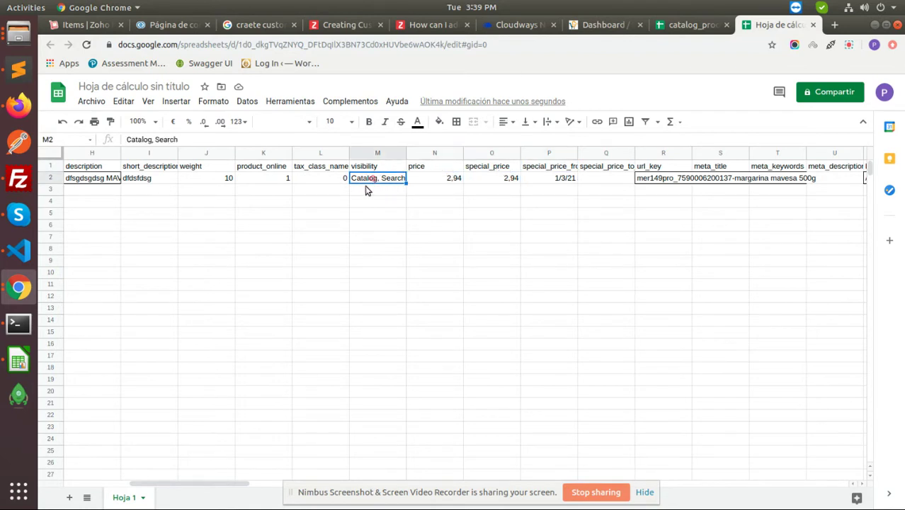
pyautogui.doubleClick(662, 182)
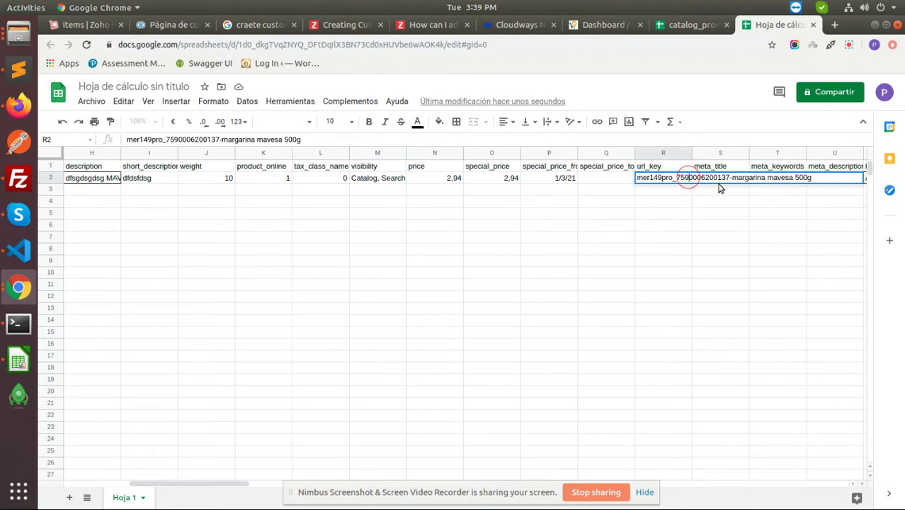
pyautogui.moveTo(729, 178); pyautogui.dragTo(654, 178)
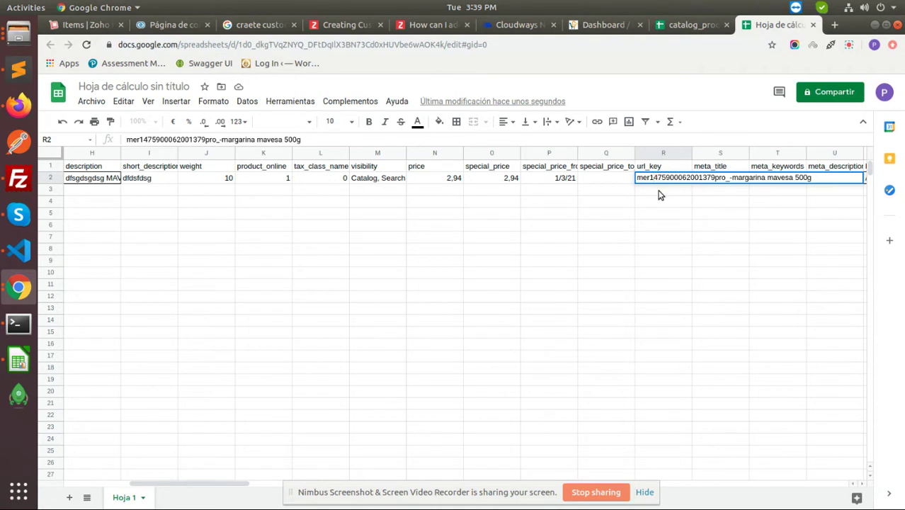
pyautogui.click(653, 178)
pyautogui.press('BackSpace')
pyautogui.press('BackSpace')
pyautogui.press('BackSpace')
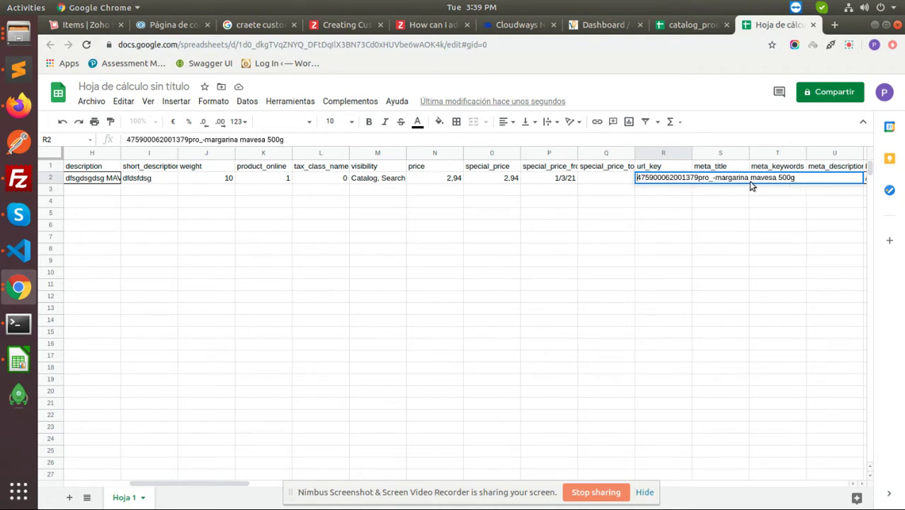
pyautogui.moveTo(716, 177); pyautogui.dragTo(796, 178)
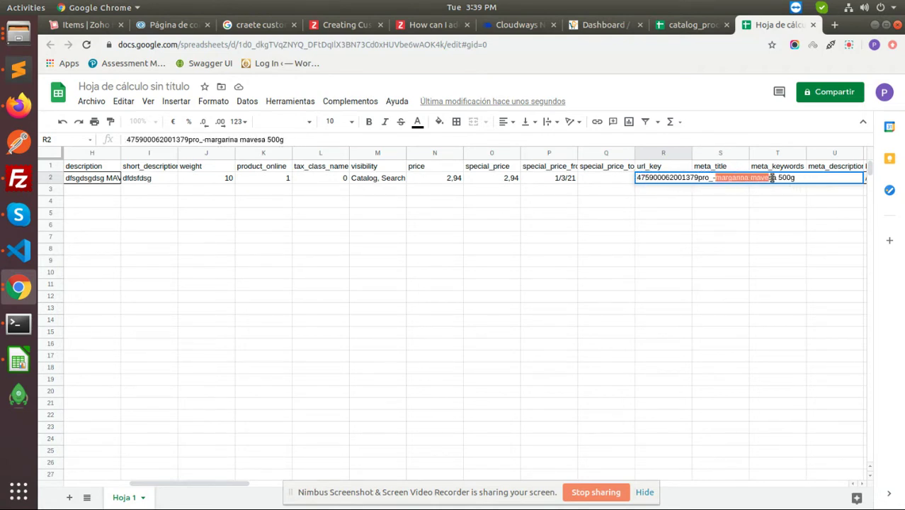
pyautogui.press('BackSpace')
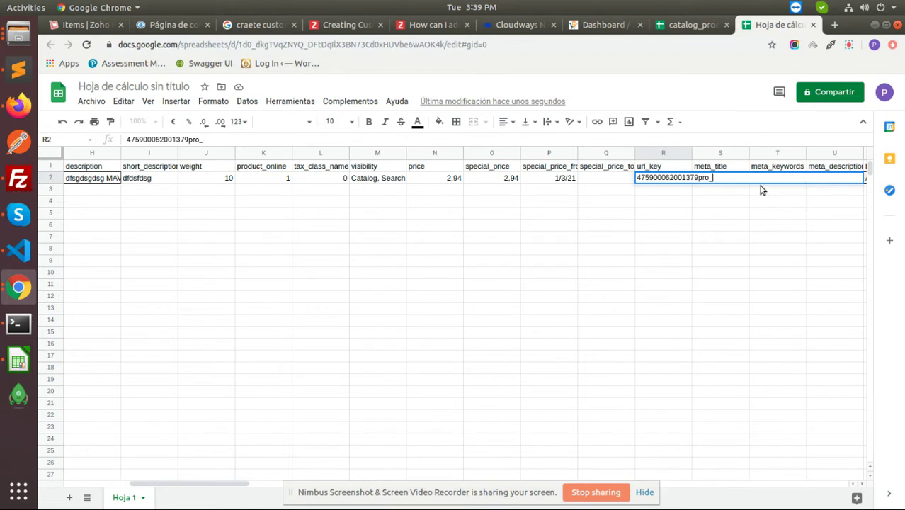
pyautogui.write('hdrfhdfhdf')
pyautogui.click(689, 212)
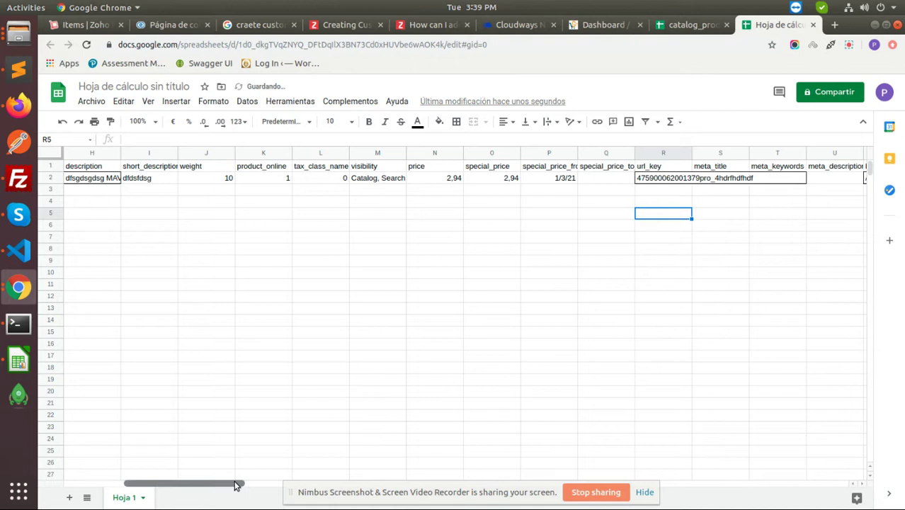
# Step: Widen the base_image column and wrap text in the base_image and base_image_label columns
pyautogui.moveTo(233, 483); pyautogui.dragTo(303, 485)
pyautogui.click(437, 182)
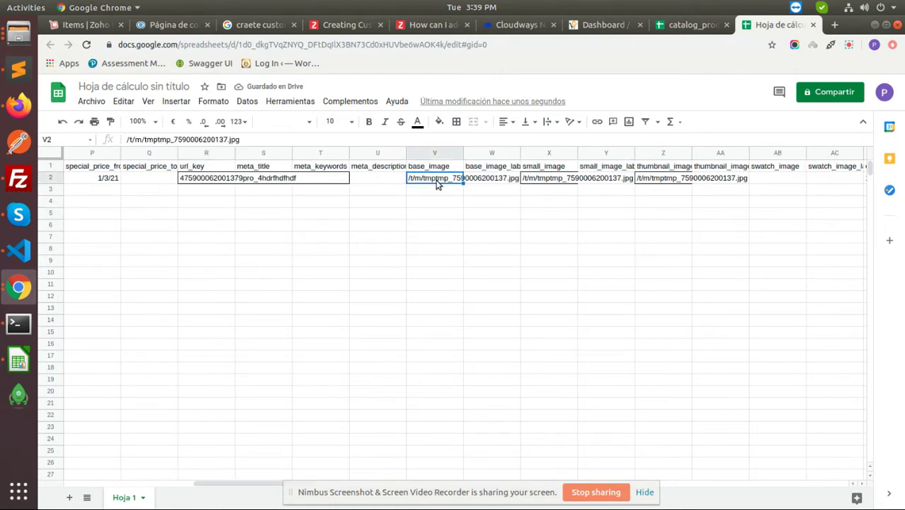
pyautogui.moveTo(458, 151); pyautogui.dragTo(481, 151)
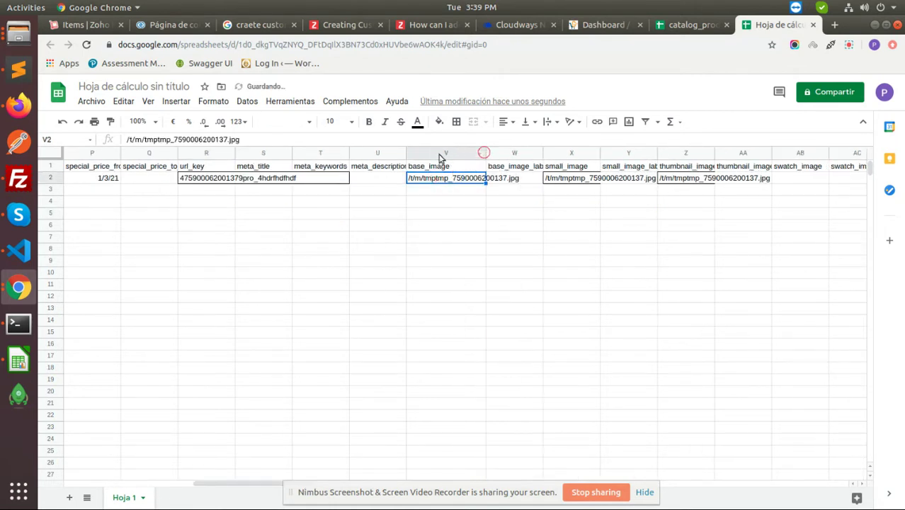
pyautogui.click(439, 154)
pyautogui.keyDown('ctrl'); pyautogui.click(497, 153); pyautogui.keyUp('ctrl')
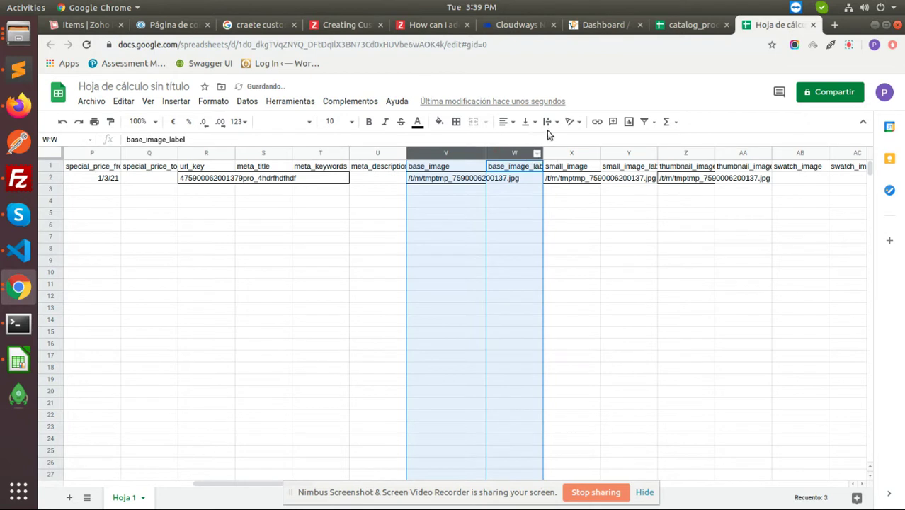
pyautogui.click(540, 126)
pyautogui.click(560, 143)
pyautogui.click(463, 214)
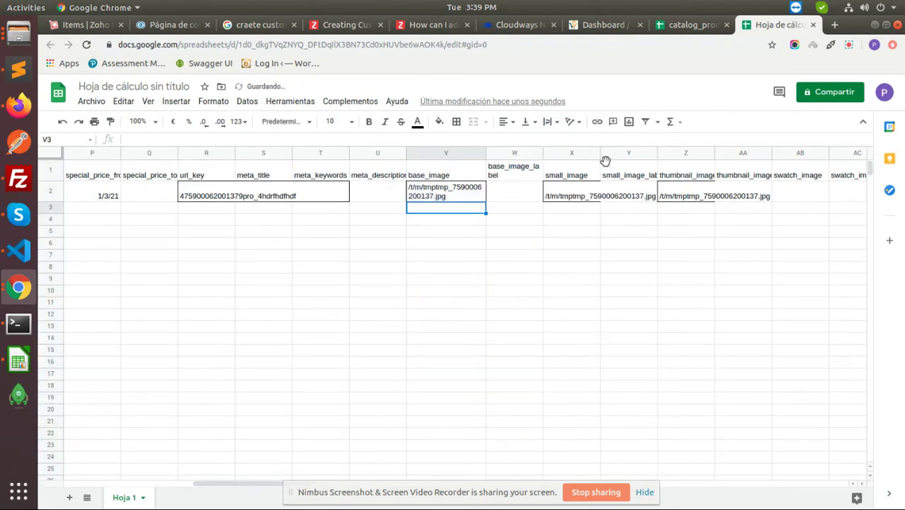
# Step: Apply Wrap to the small_image_label, small_image and thumbnail_image columns
pyautogui.click(613, 153)
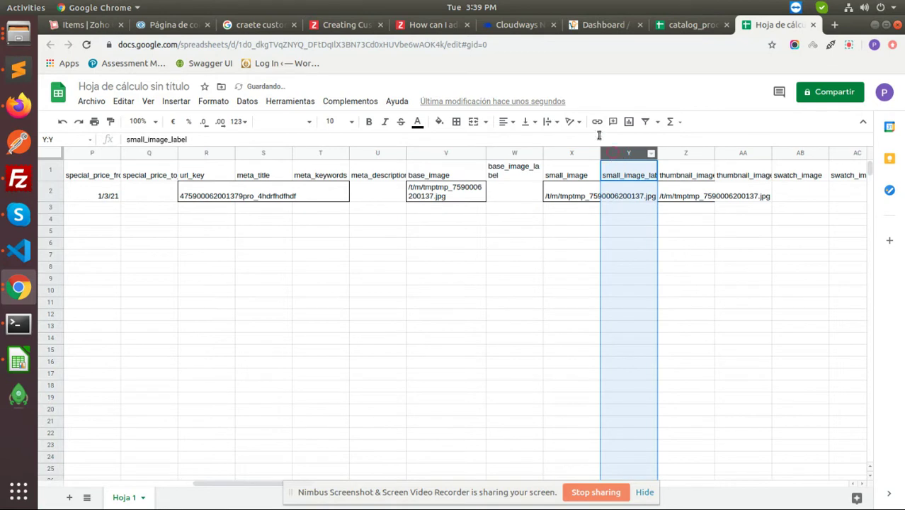
pyautogui.click(549, 122)
pyautogui.click(563, 144)
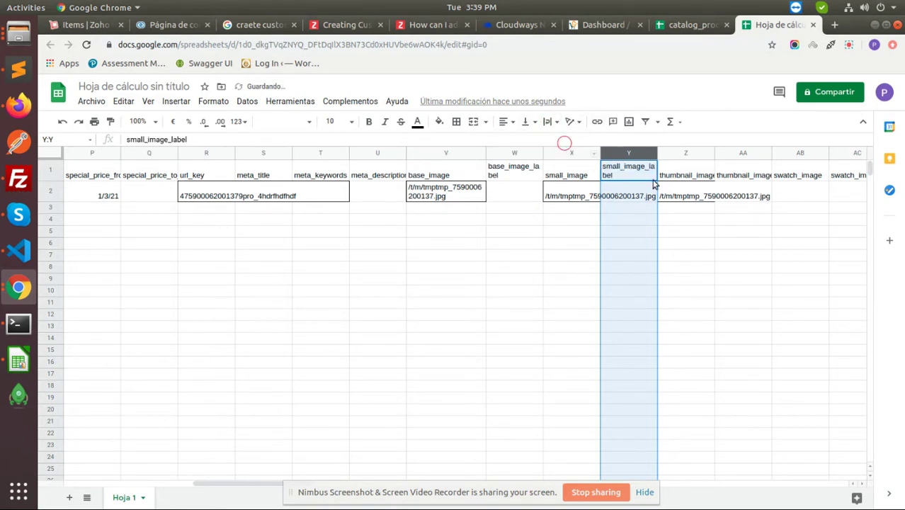
pyautogui.click(633, 215)
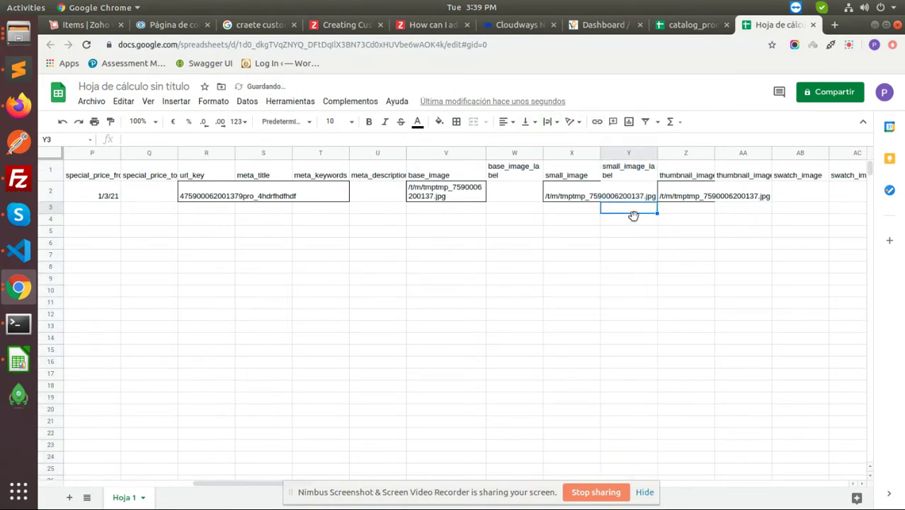
pyautogui.click(564, 153)
pyautogui.click(550, 123)
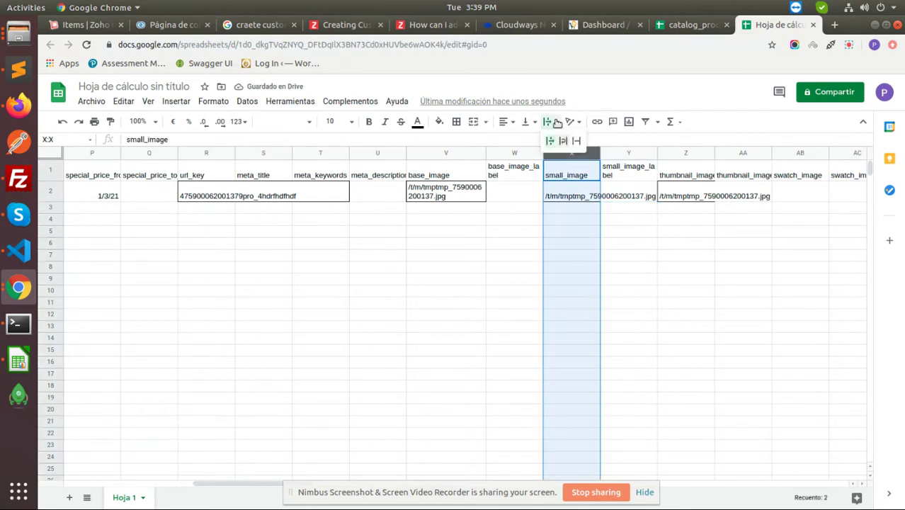
pyautogui.click(563, 140)
pyautogui.click(650, 218)
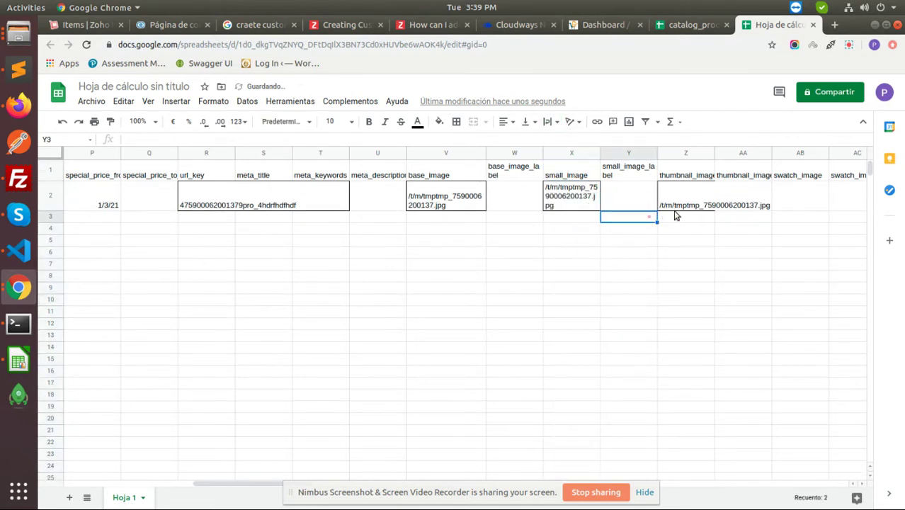
pyautogui.click(674, 154)
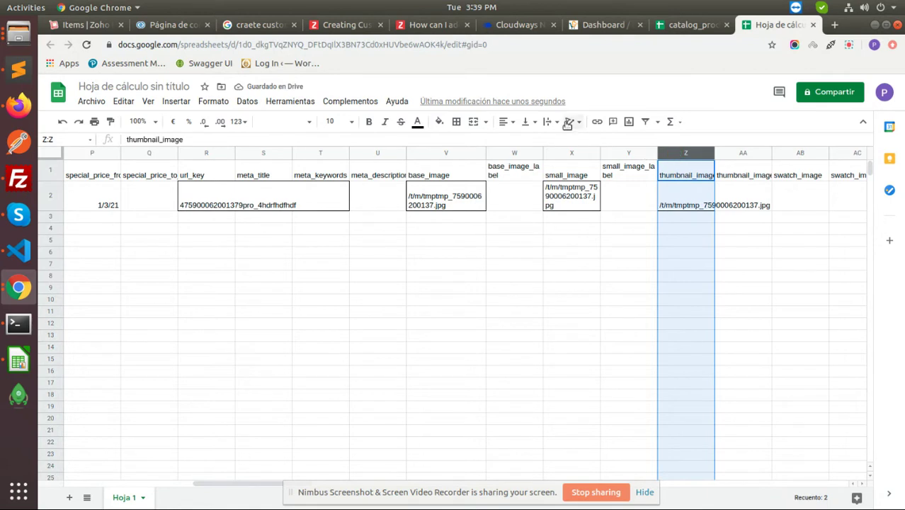
pyautogui.click(547, 122)
pyautogui.click(567, 141)
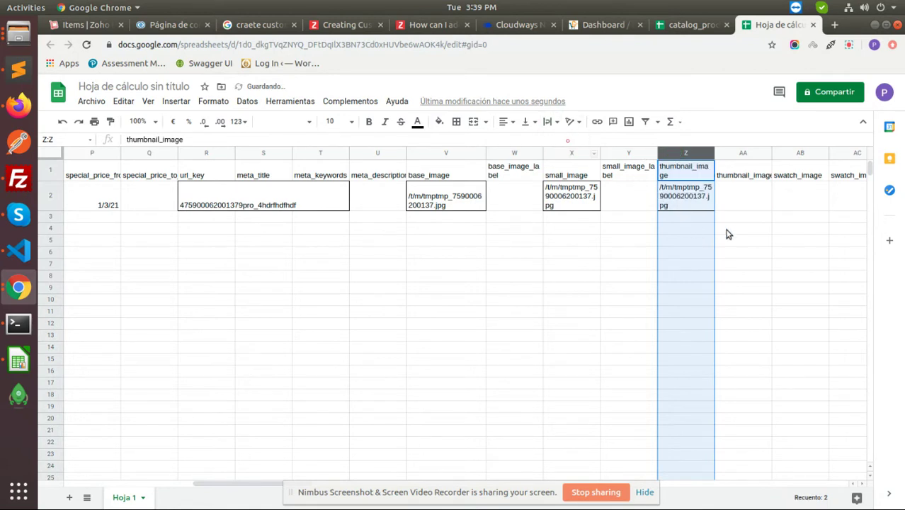
pyautogui.click(728, 232)
# Step: Open the base_image path in V2 to read it in full, then go to FileZilla
pyautogui.click(803, 197)
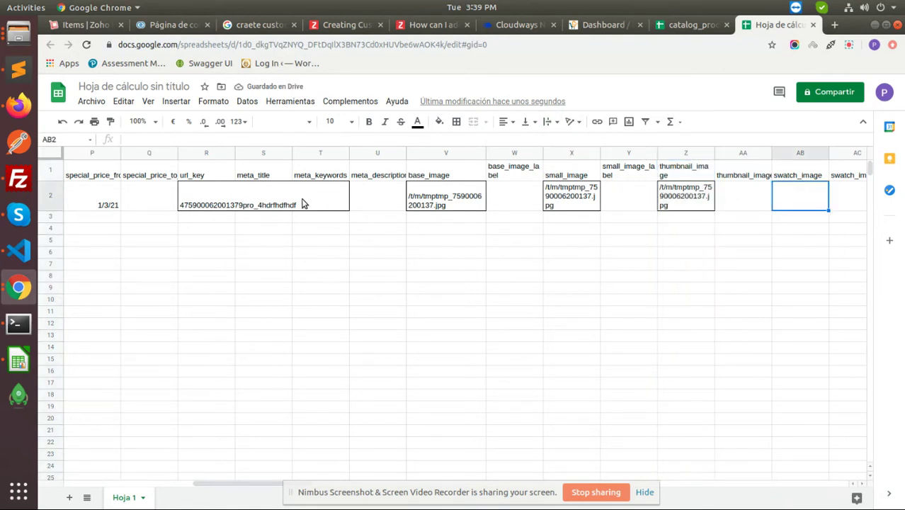
pyautogui.click(426, 198)
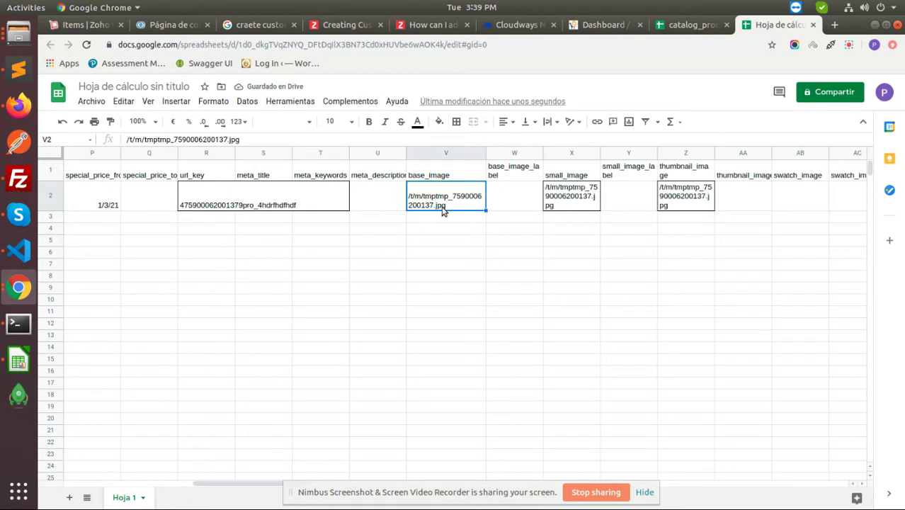
pyautogui.doubleClick(450, 206)
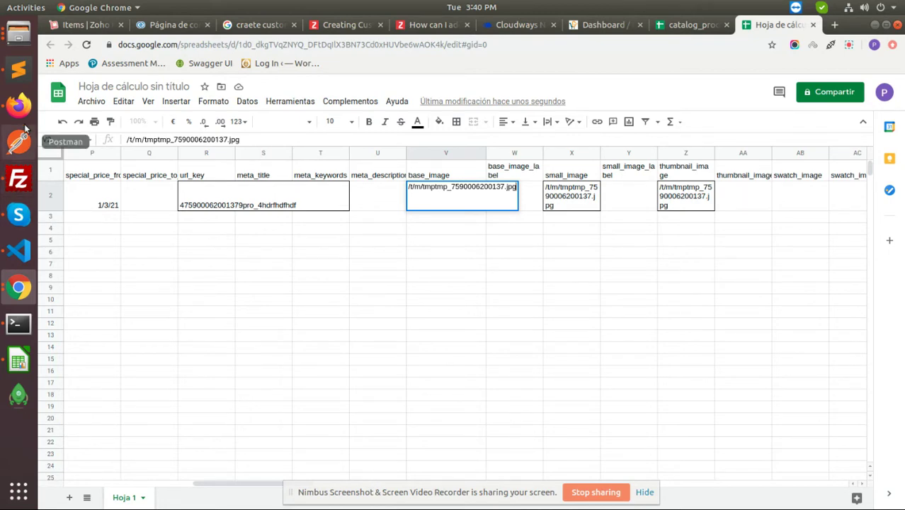
pyautogui.click(19, 179)
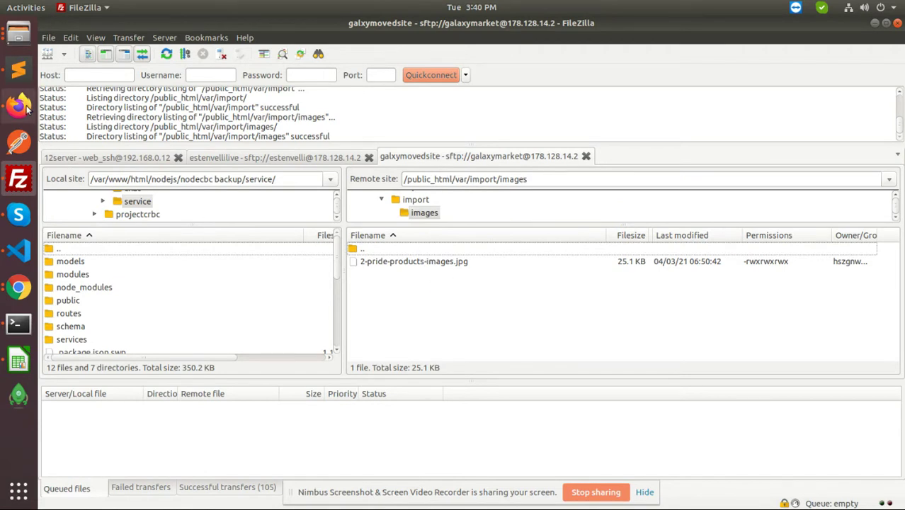
# Step: Upload 3.jpg from the Desktop into FileZilla's remote var/import/images folder
pyautogui.click(29, 43)
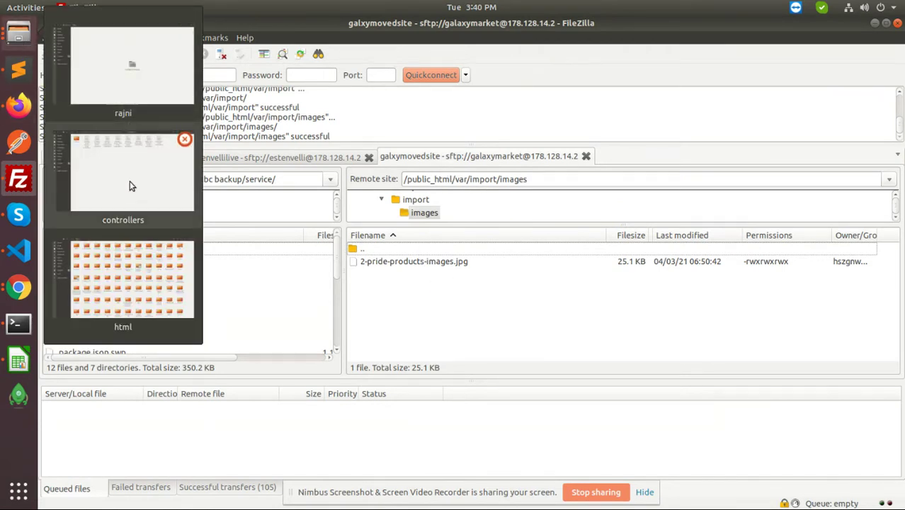
pyautogui.moveTo(131, 173)
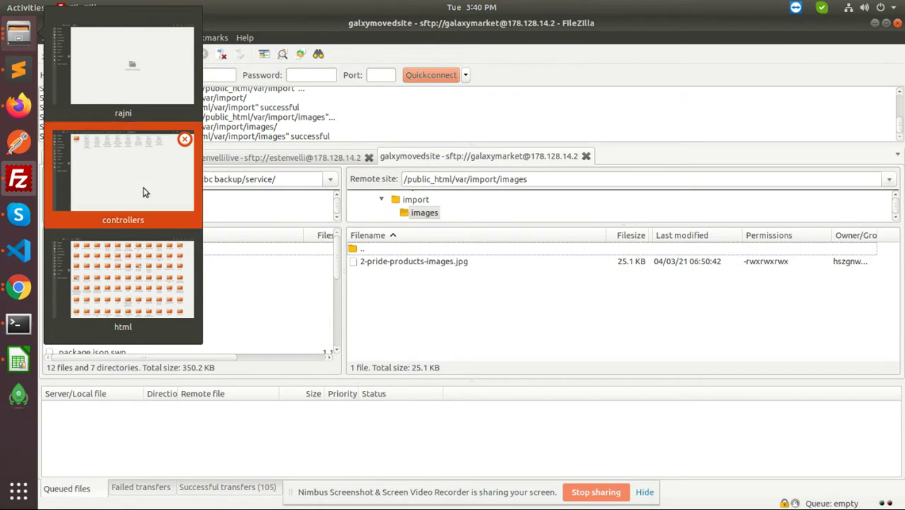
pyautogui.click(162, 183)
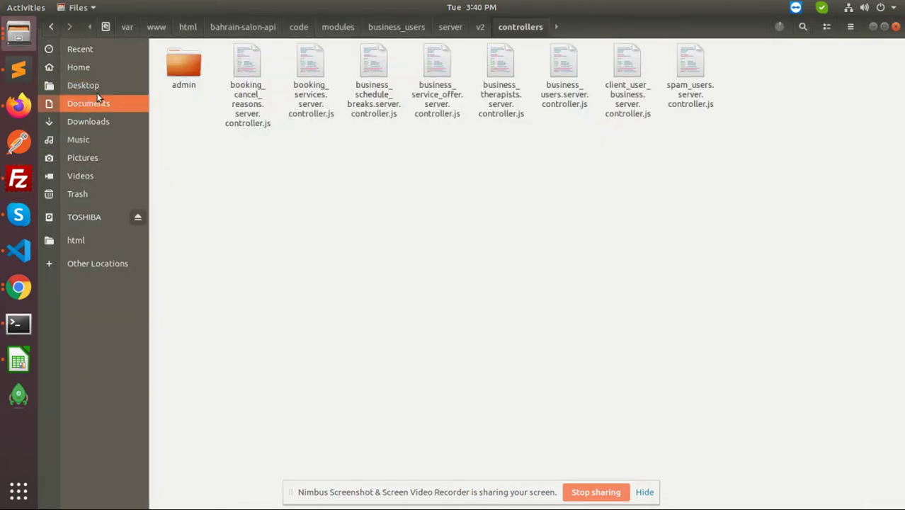
pyautogui.click(99, 84)
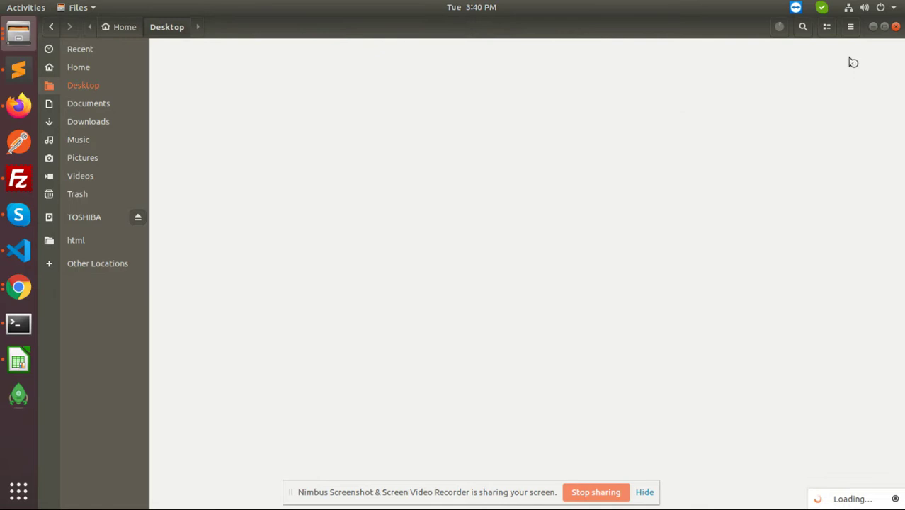
pyautogui.click(884, 28)
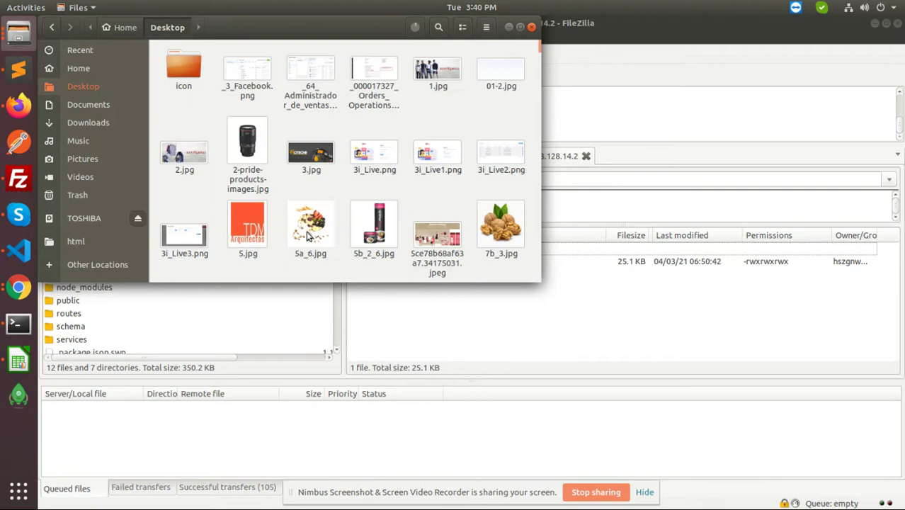
pyautogui.click(322, 170)
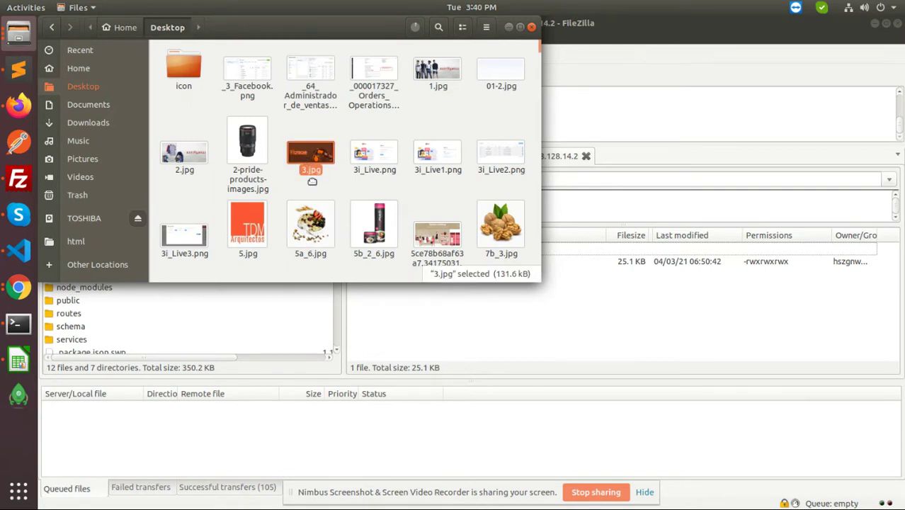
pyautogui.moveTo(312, 181); pyautogui.dragTo(662, 319)
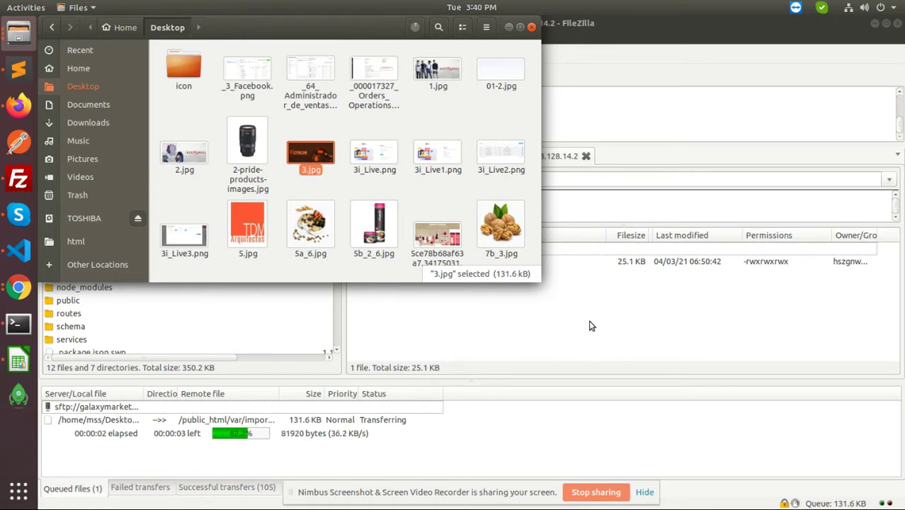
# Step: Choose Rename on the uploaded 3.jpg in FileZilla, then return to the Firefox window
pyautogui.click(588, 324)
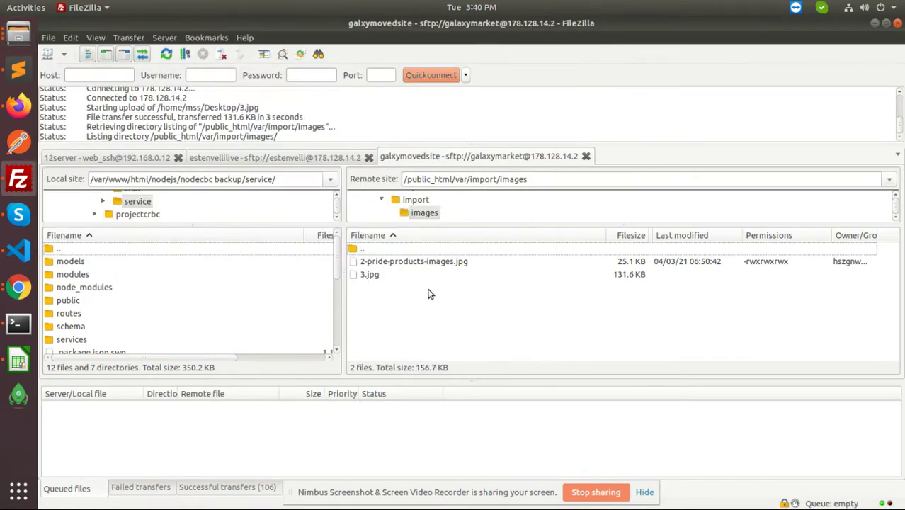
pyautogui.click(374, 277)
pyautogui.rightClick(387, 276)
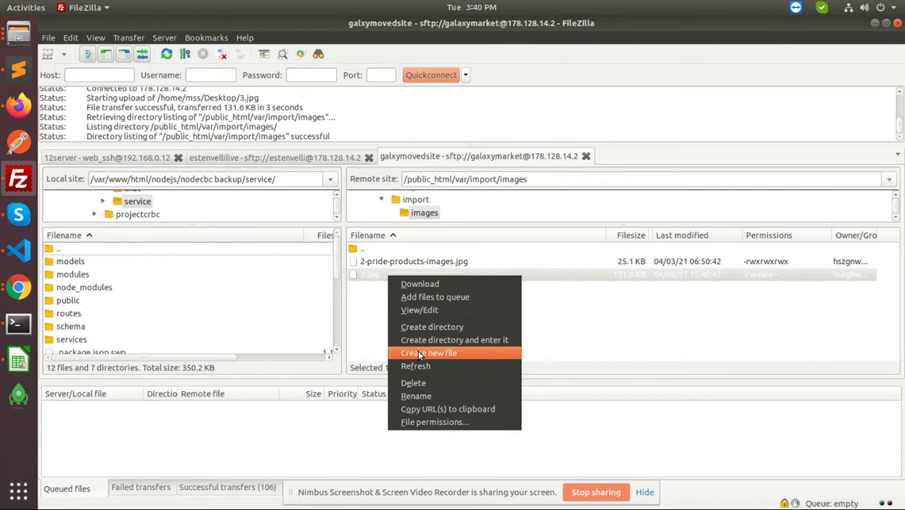
pyautogui.click(415, 395)
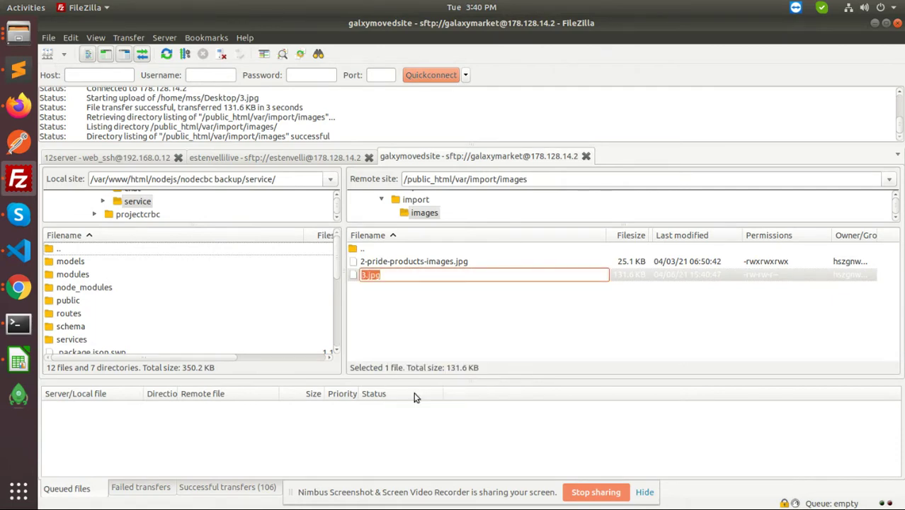
pyautogui.click(16, 103)
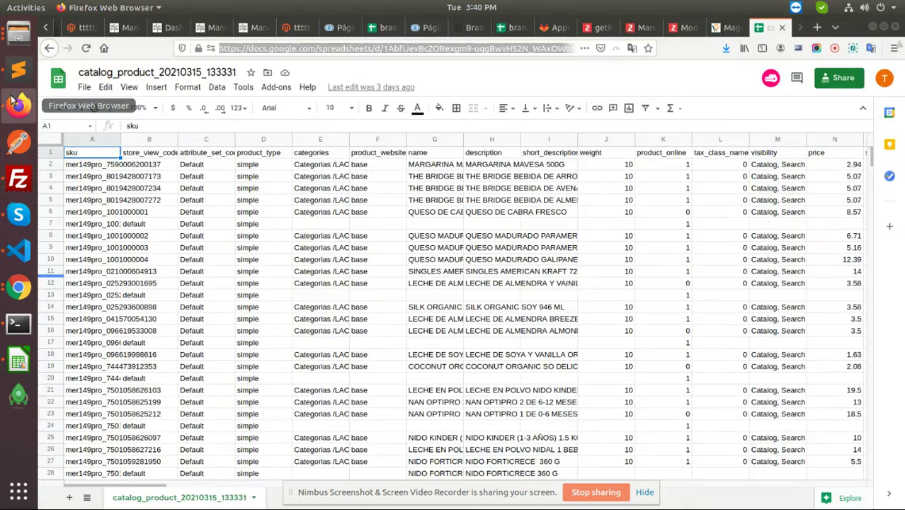
# Step: Bring the untitled spreadsheet forward and set base_image V2 to 3.jpg
pyautogui.click(18, 287)
pyautogui.click(113, 356)
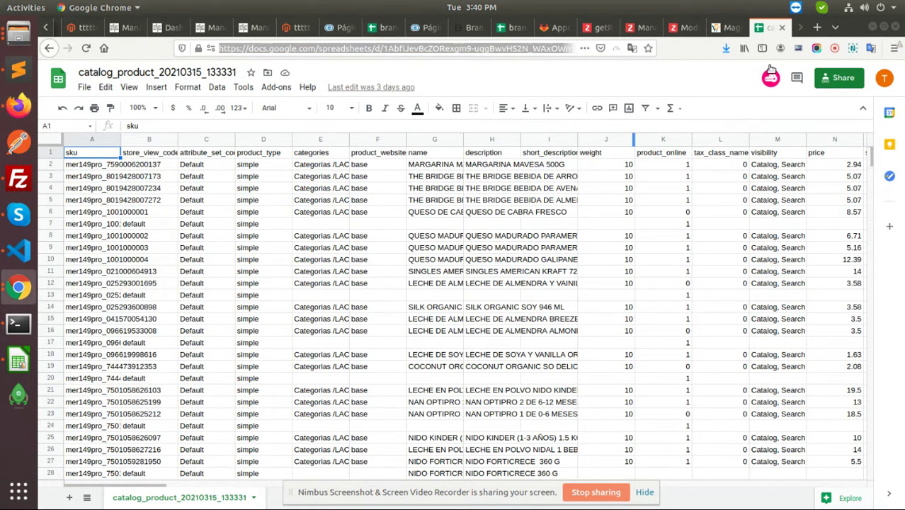
pyautogui.click(34, 278)
pyautogui.click(122, 237)
pyautogui.click(22, 283)
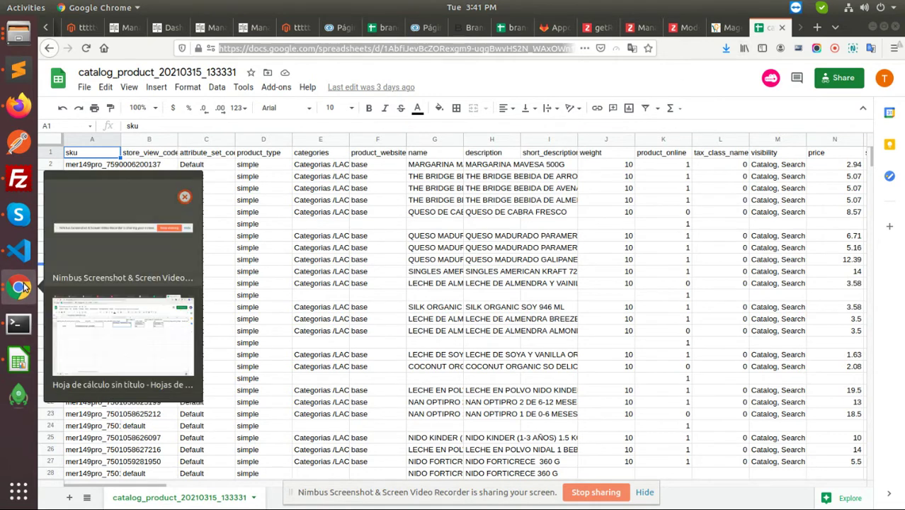
pyautogui.click(88, 358)
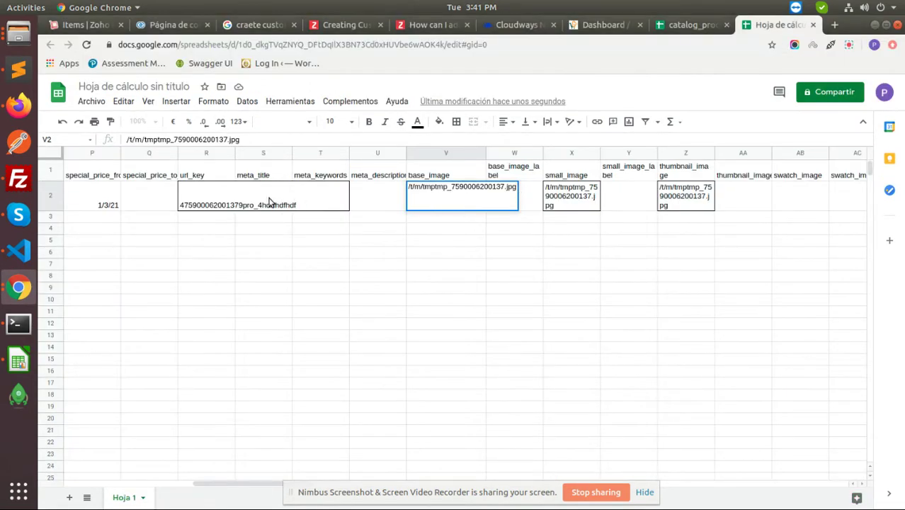
pyautogui.tripleClick(435, 186)
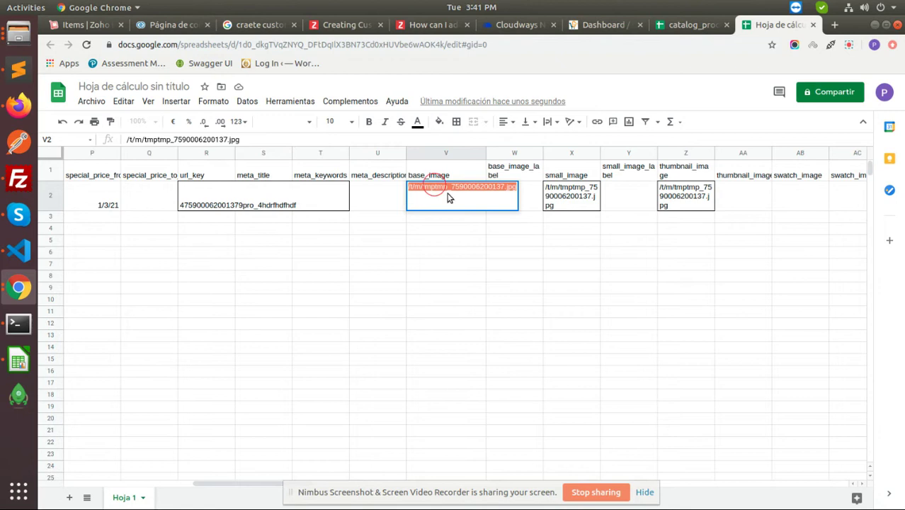
pyautogui.write('3.jpg')
pyautogui.press('Return')
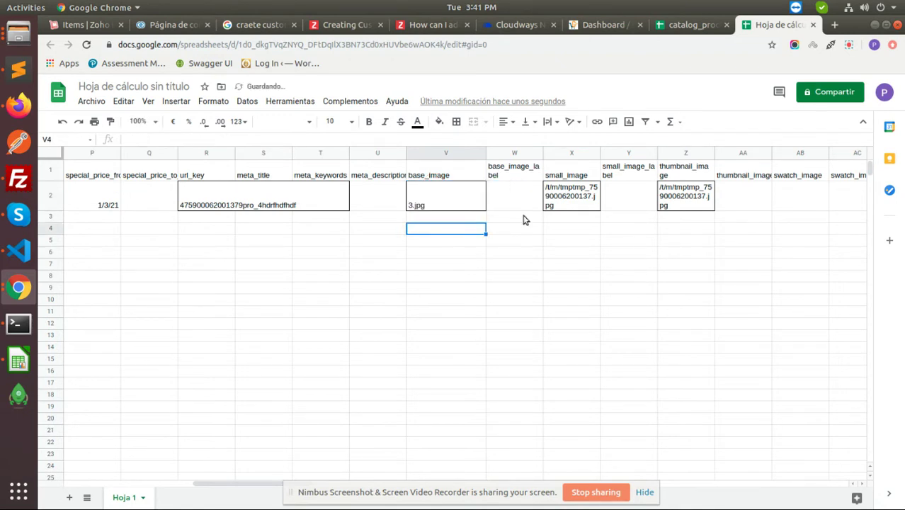
# Step: Set small_image X2, thumbnail_image Z2 and swatch_image AB2 to 3.jpg
pyautogui.click(573, 196)
pyautogui.doubleClick(573, 198)
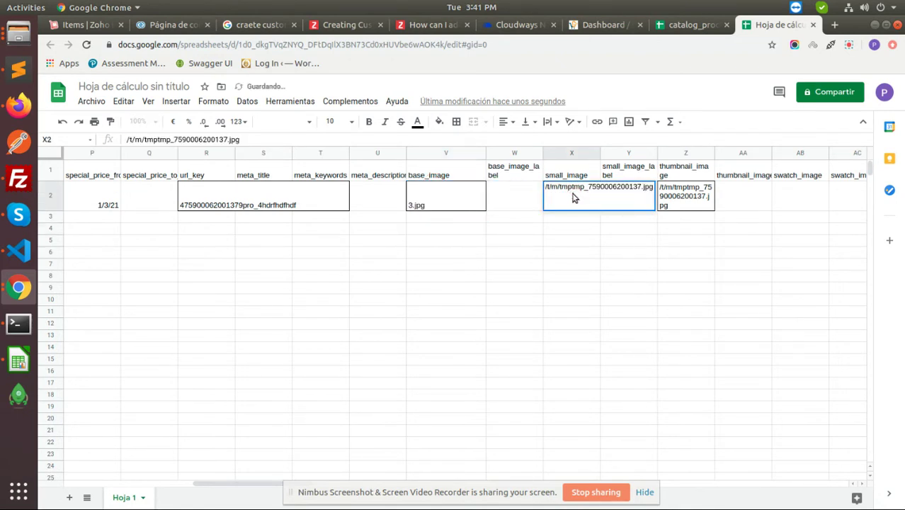
pyautogui.hotkey('ctrl', 'a')
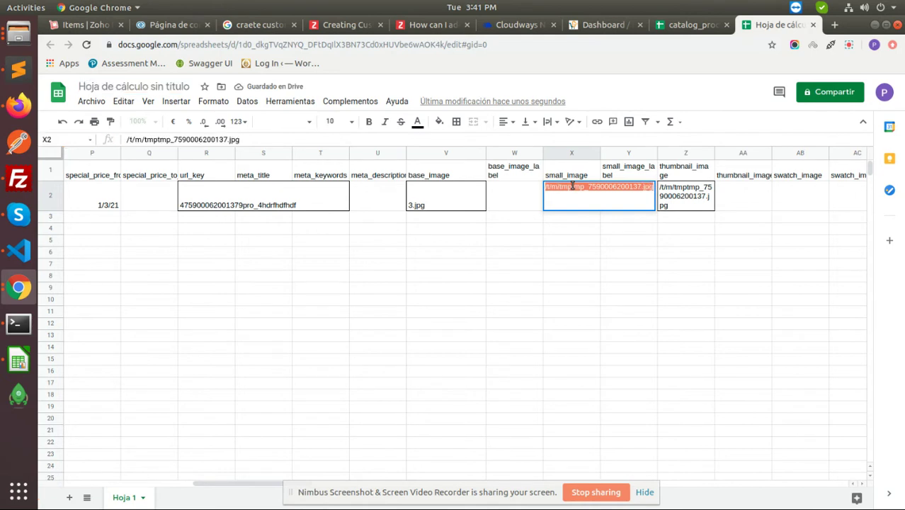
pyautogui.press('BackSpace')
pyautogui.write('3.jpg')
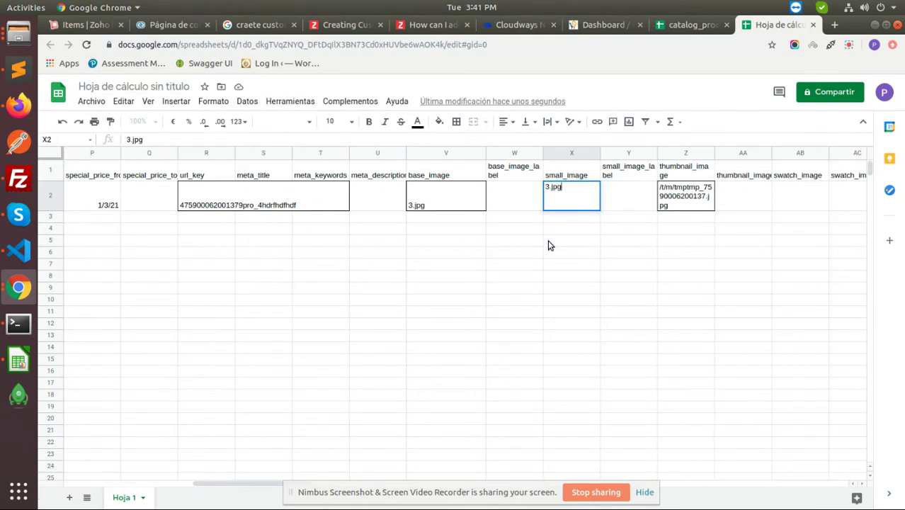
pyautogui.press('Return')
pyautogui.click(675, 200)
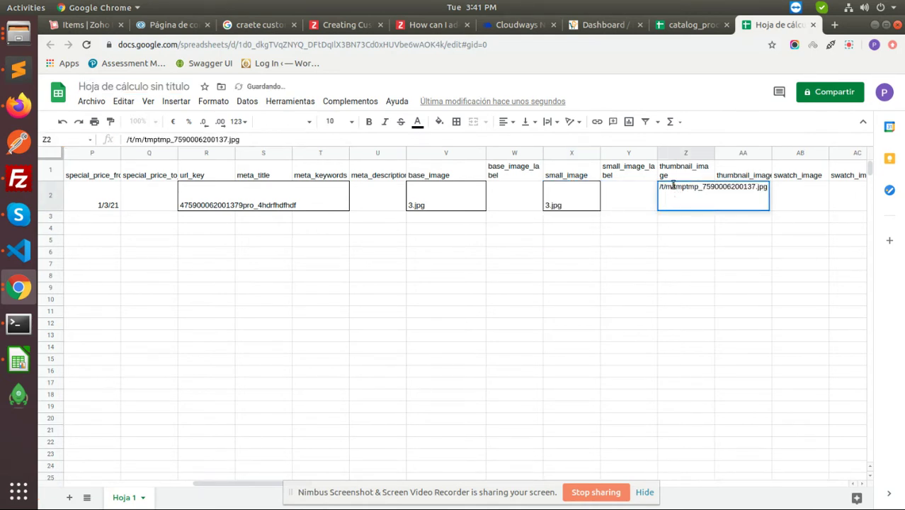
pyautogui.tripleClick(673, 186)
pyautogui.press('BackSpace')
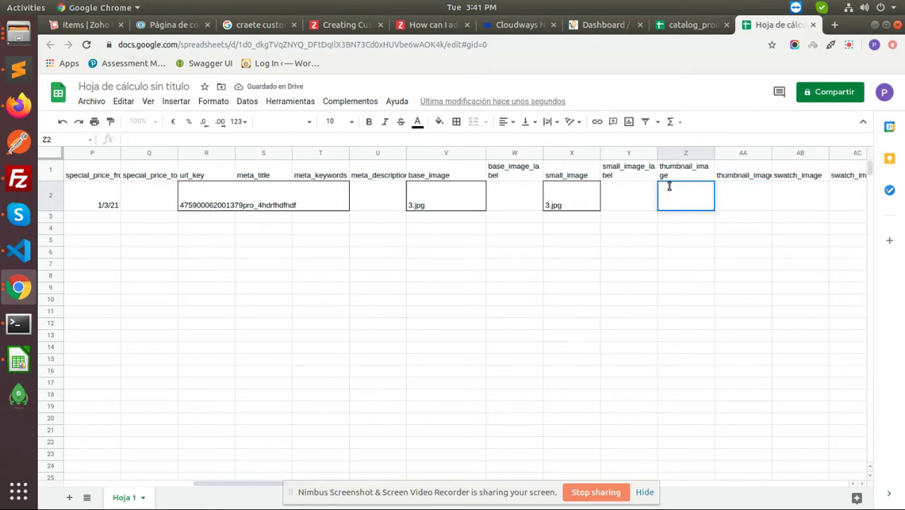
pyautogui.write('3.jpg')
pyautogui.click(653, 240)
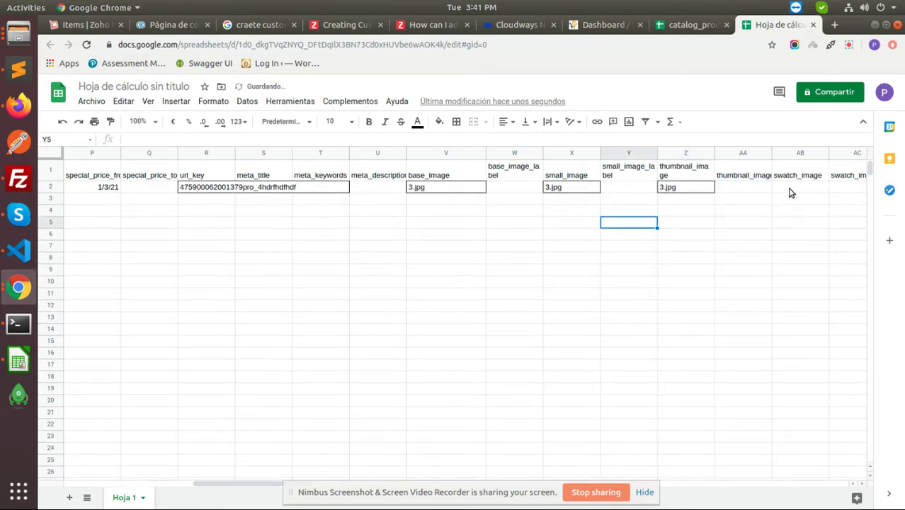
pyautogui.click(789, 188)
pyautogui.write('3.jpg')
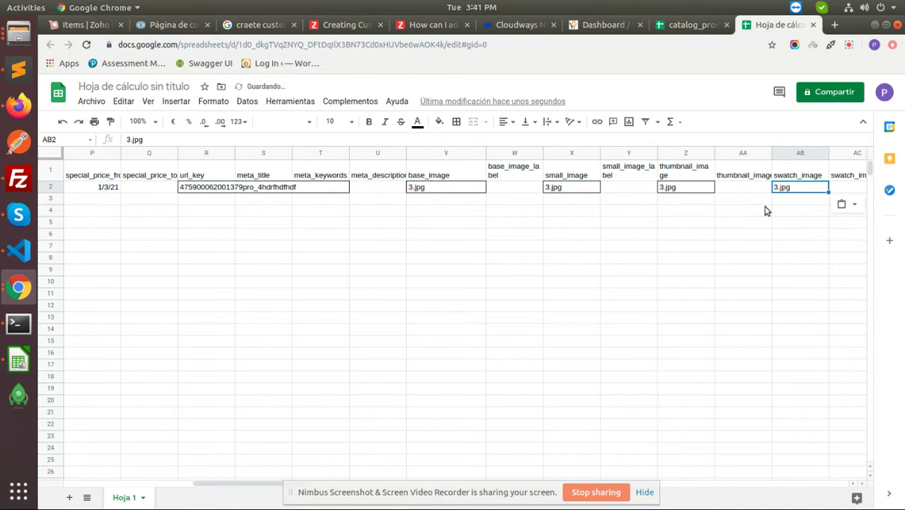
pyautogui.click(592, 211)
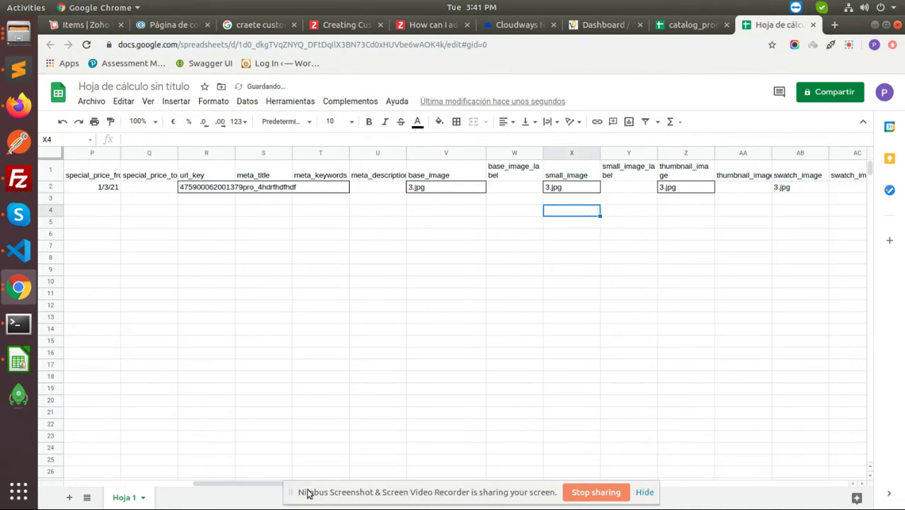
# Step: Rename the spreadsheet to 'product import' and download it as a .csv file
pyautogui.moveTo(196, 484); pyautogui.dragTo(76, 475)
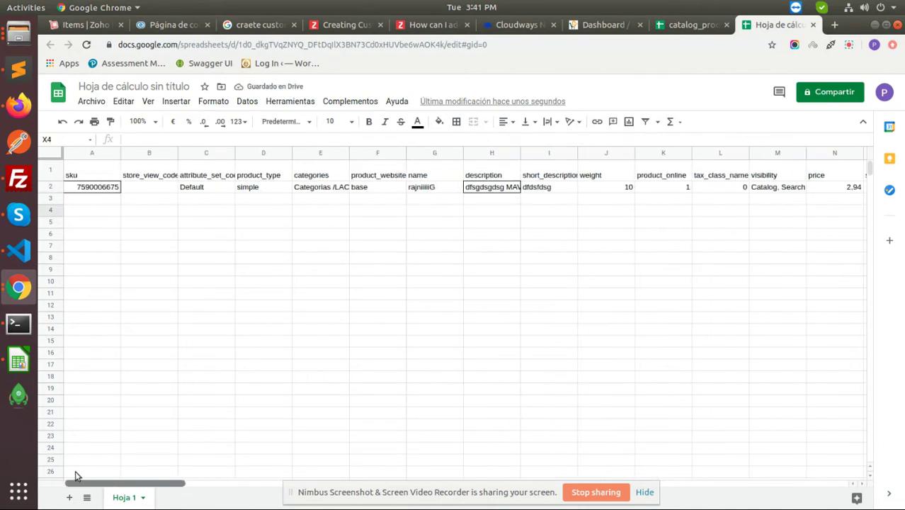
pyautogui.click(94, 87)
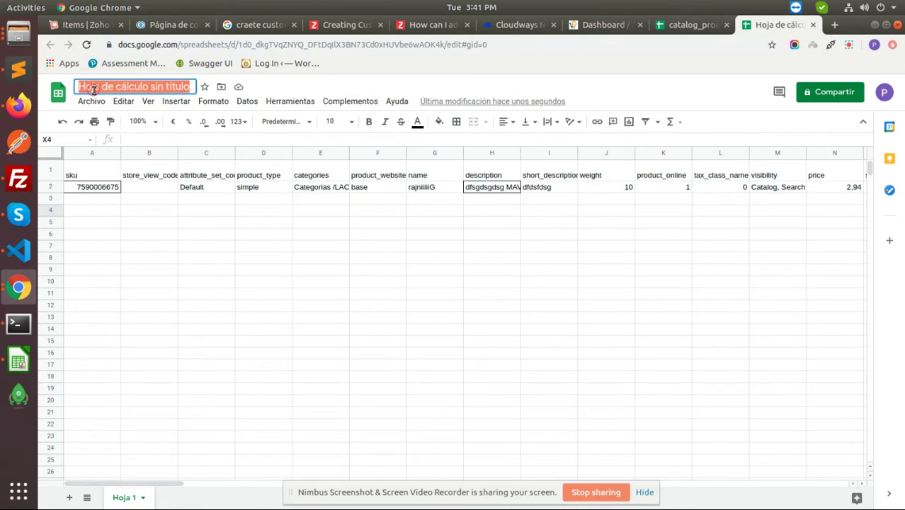
pyautogui.press('BackSpace')
pyautogui.write('pr')
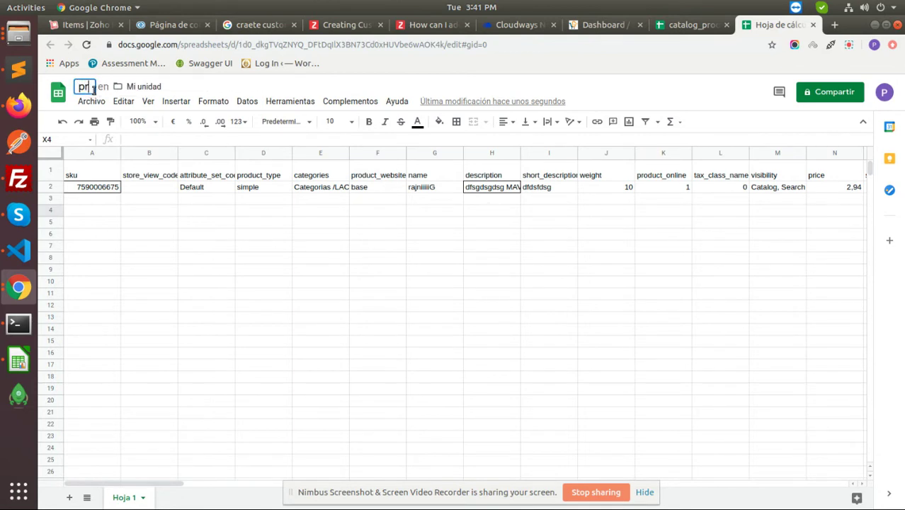
pyautogui.write('oduct im')
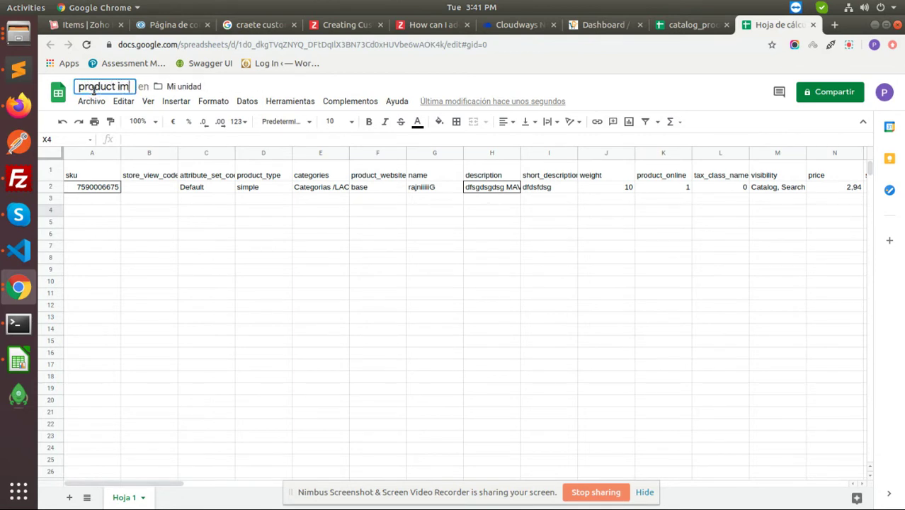
pyautogui.write('port')
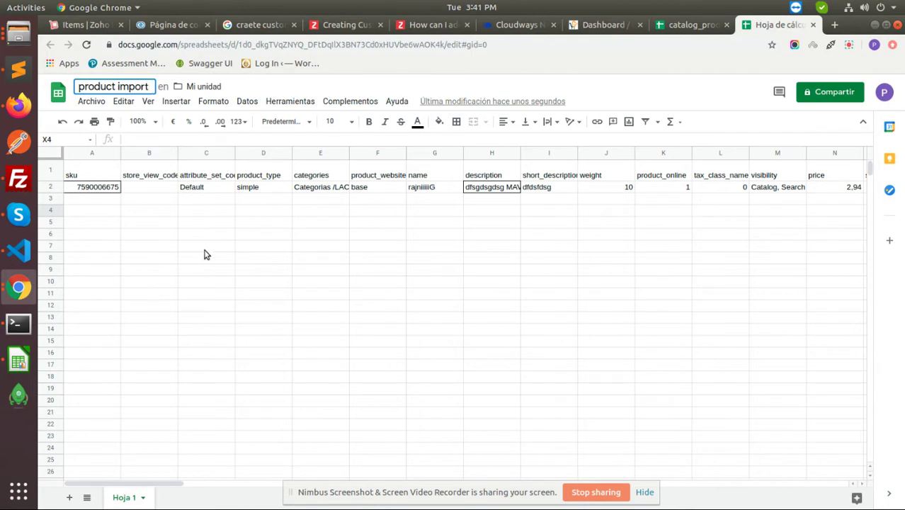
pyautogui.click(204, 246)
pyautogui.click(90, 101)
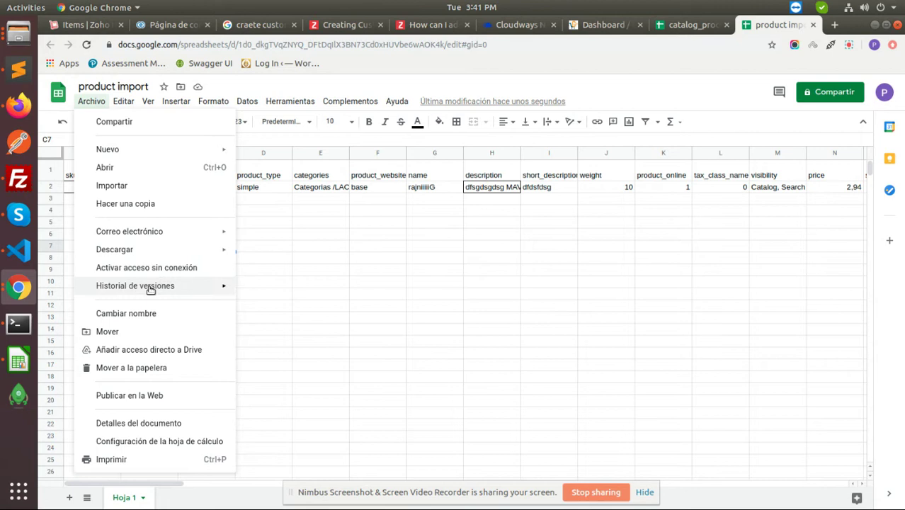
pyautogui.moveTo(114, 249)
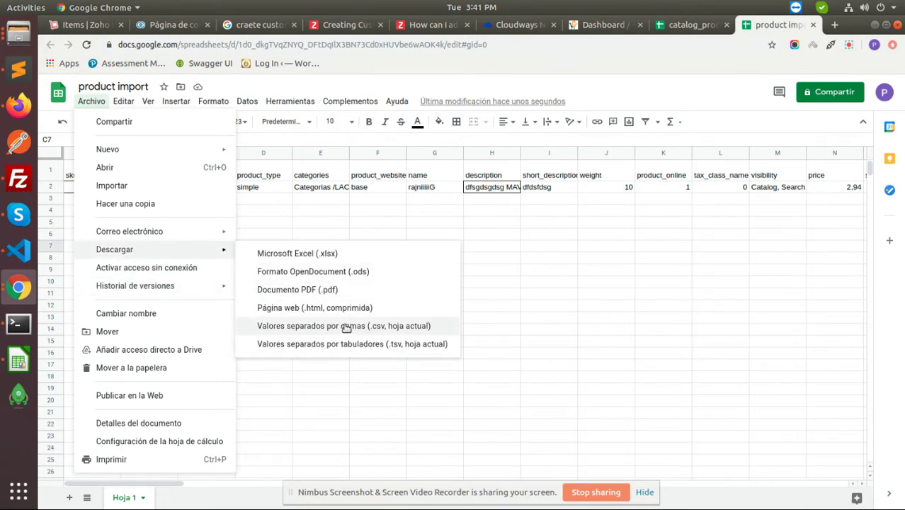
pyautogui.click(344, 325)
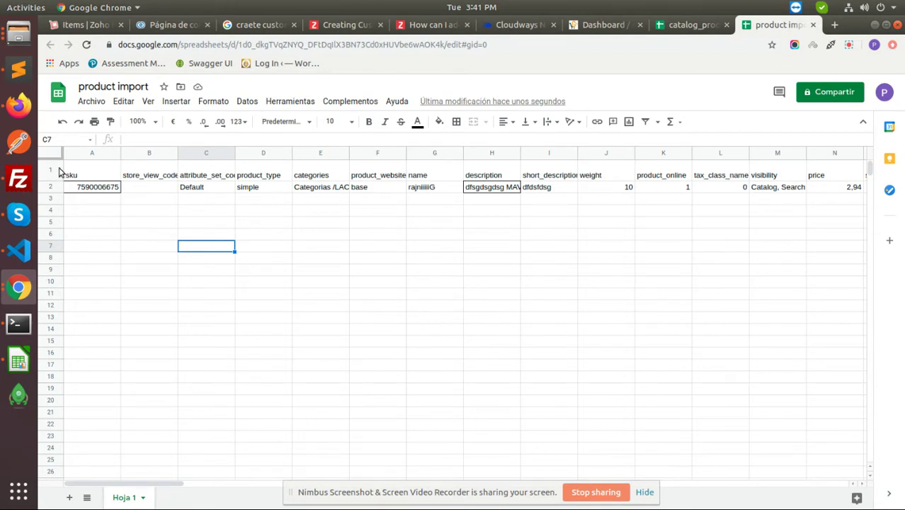
# Step: Switch through the browser windows back to the Magento Admin dashboard tab
pyautogui.click(19, 105)
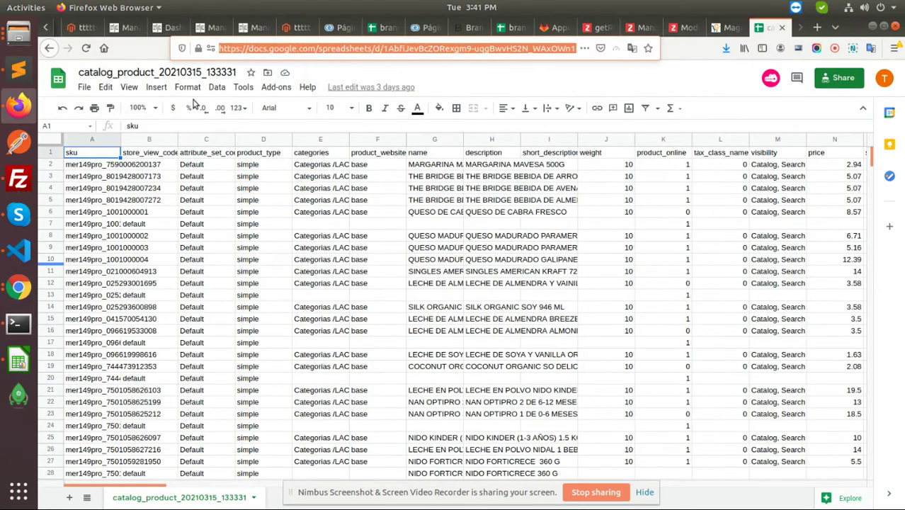
pyautogui.click(18, 286)
pyautogui.click(113, 250)
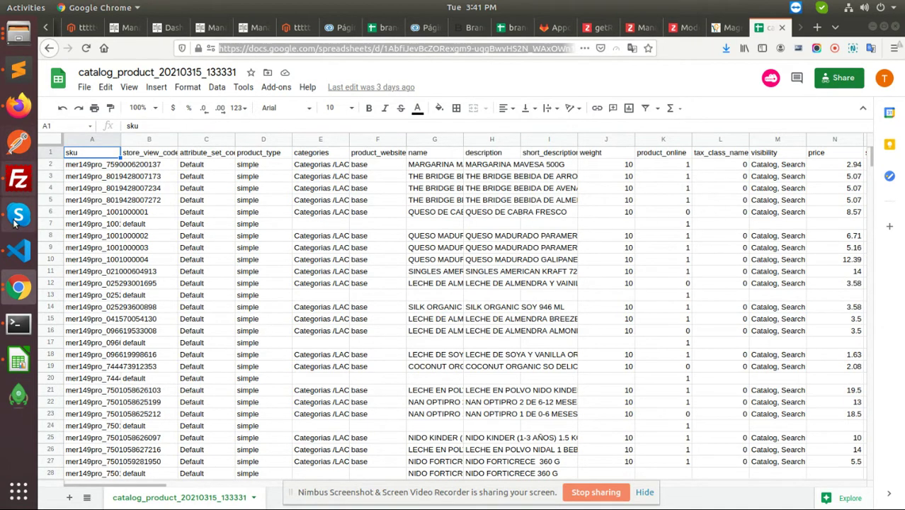
pyautogui.click(18, 287)
pyautogui.click(105, 337)
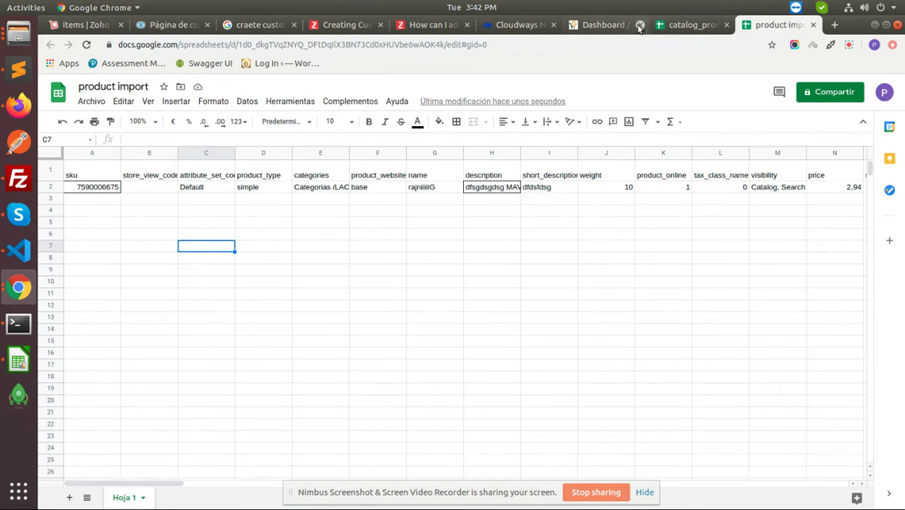
pyautogui.click(590, 28)
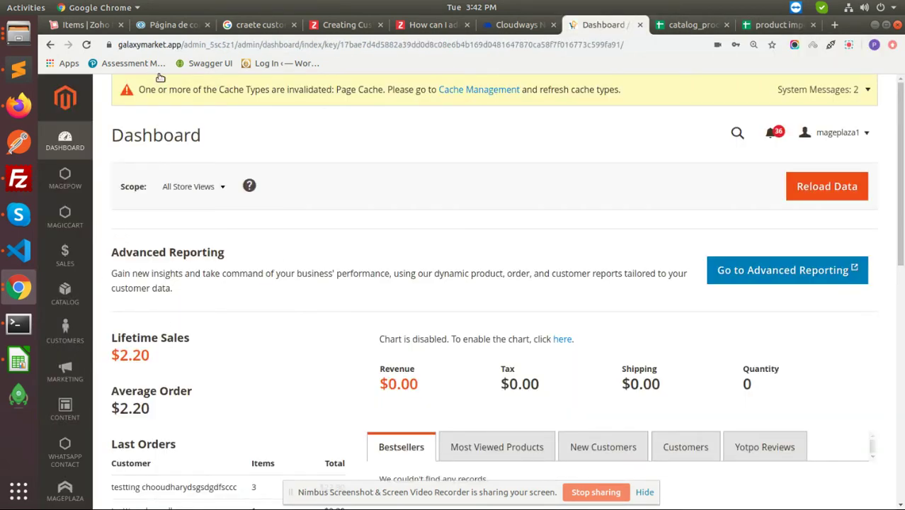
# Step: Close the unneeded browser tabs
pyautogui.scroll(-1, 160, 77)
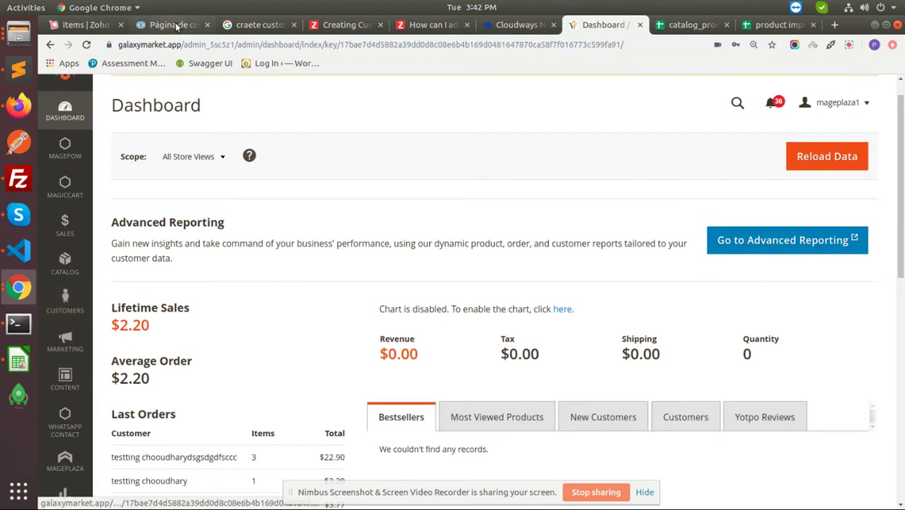
pyautogui.middleClick(176, 26)
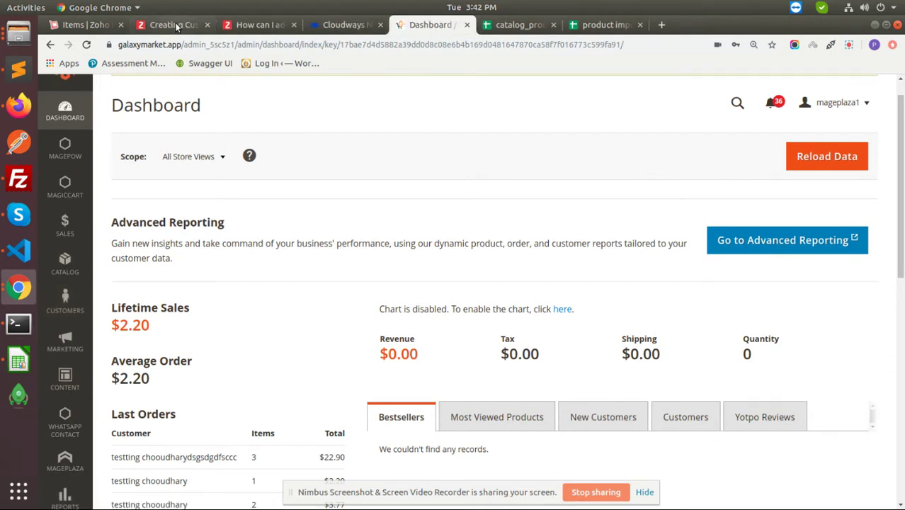
pyautogui.middleClick(176, 26)
pyautogui.middleClick(176, 26)
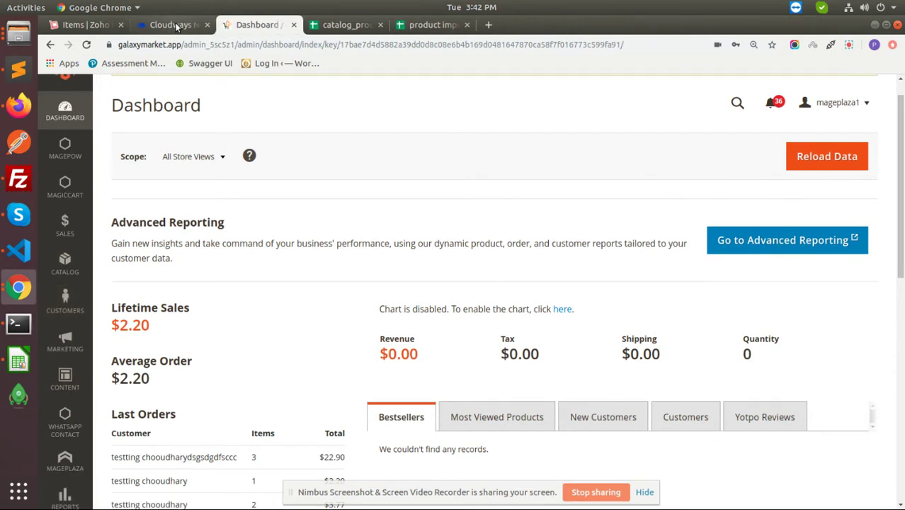
pyautogui.middleClick(92, 26)
# Step: Open System > Data Transfer > Import in a new tab and switch to it
pyautogui.scroll(-3, 71, 340)
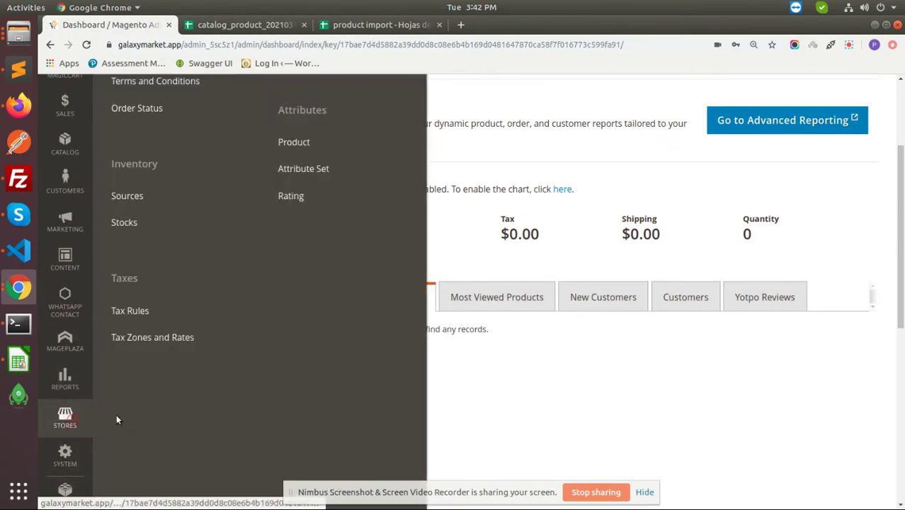
pyautogui.scroll(3, 162, 263)
pyautogui.scroll(-2, 120, 298)
pyautogui.scroll(-2, 110, 340)
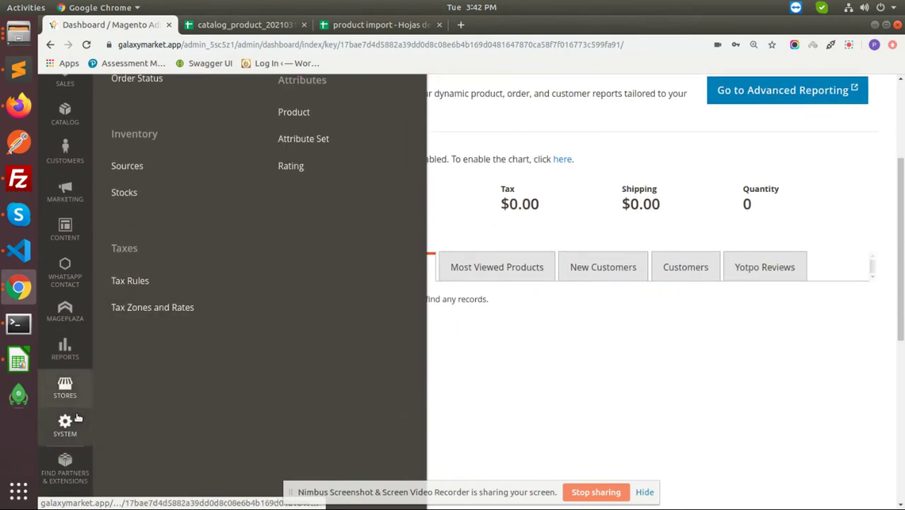
pyautogui.click(65, 424)
pyautogui.scroll(3, 174, 114)
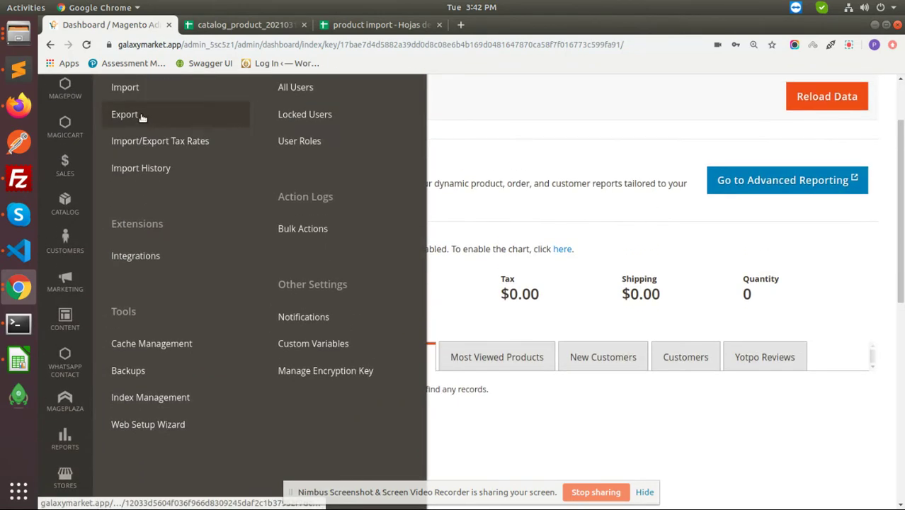
pyautogui.scroll(2, 142, 117)
pyautogui.middleClick(132, 146)
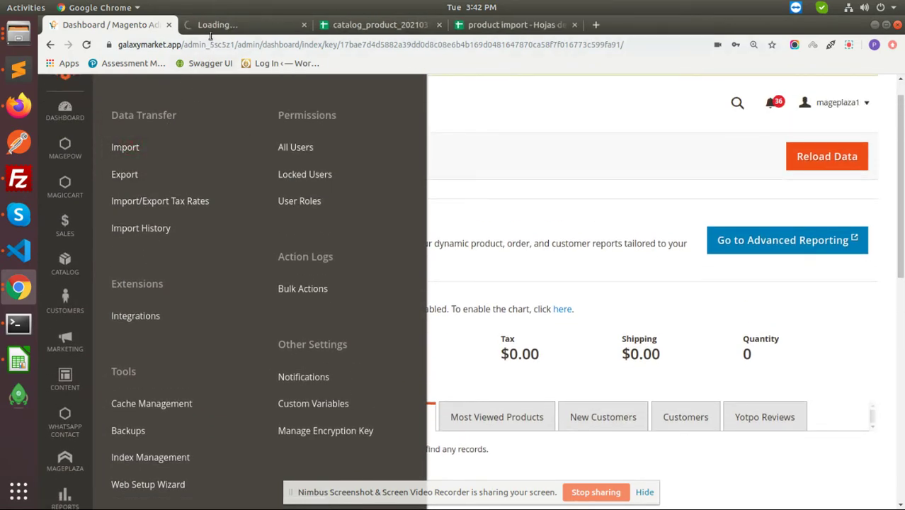
pyautogui.click(291, 26)
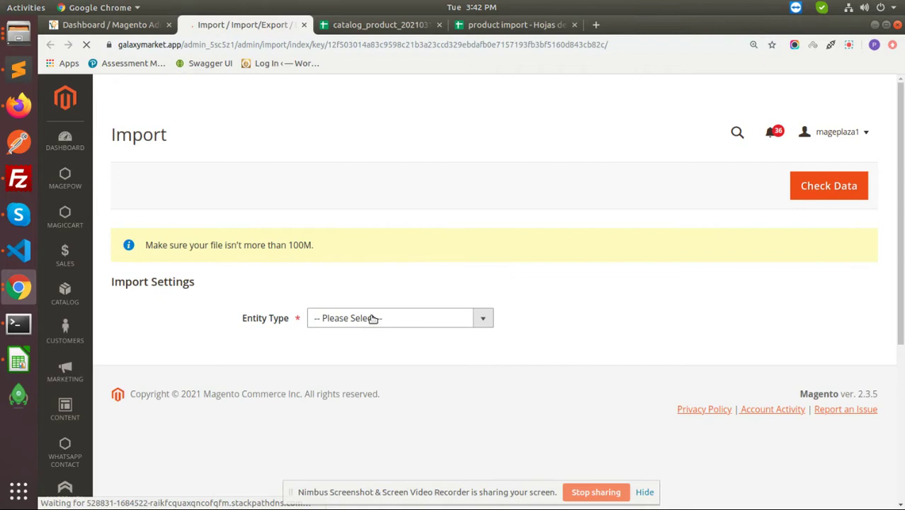
# Step: Set the import entity type to Products with Add/Update behavior
pyautogui.click(373, 318)
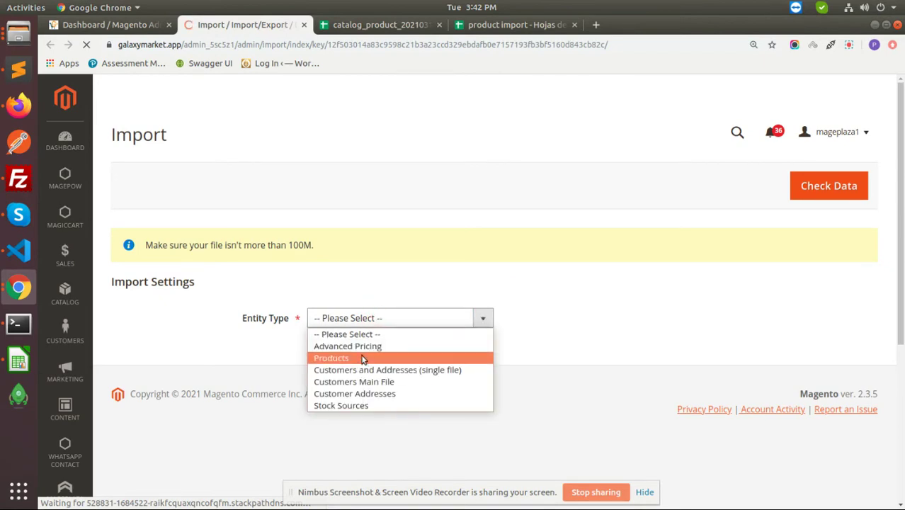
pyautogui.click(356, 358)
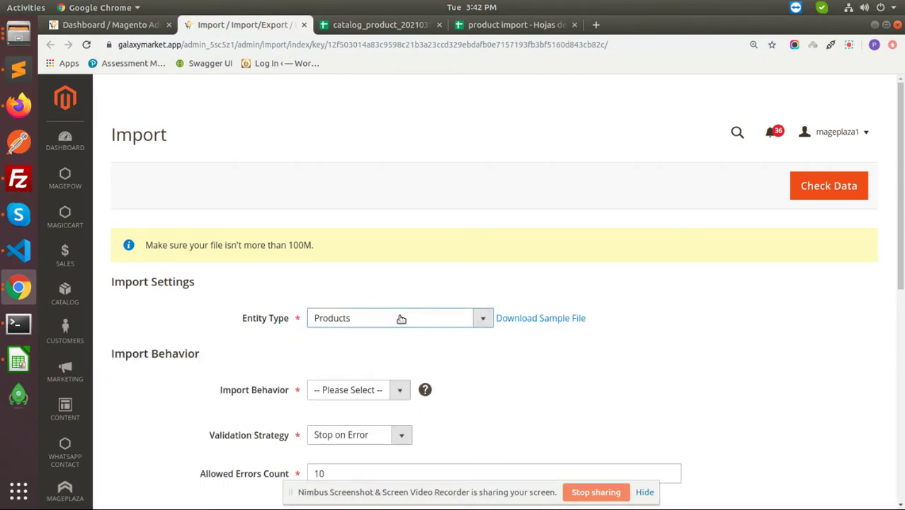
pyautogui.scroll(-2, 389, 298)
pyautogui.click(366, 331)
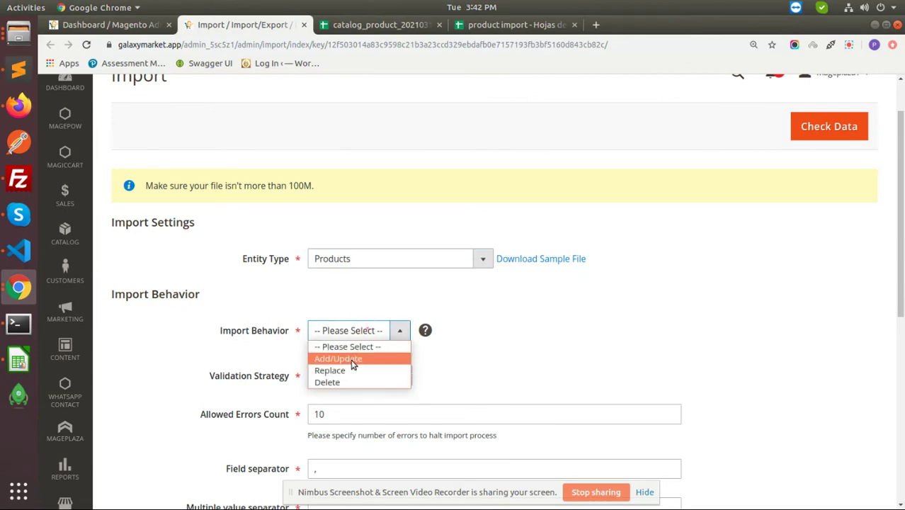
pyautogui.click(351, 359)
pyautogui.scroll(-2, 357, 312)
# Step: Set validation to Skip error entries and attach product import - Hoja 1.csv
pyautogui.click(346, 308)
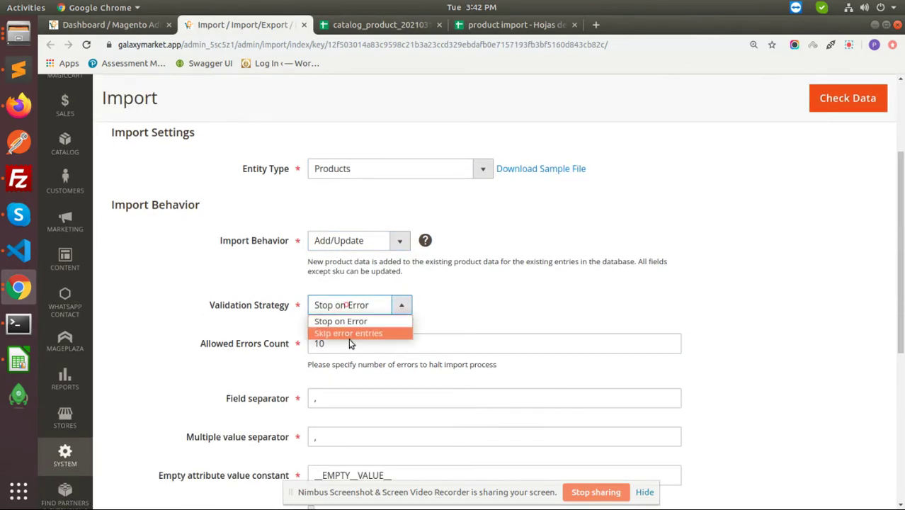
pyautogui.click(345, 335)
pyautogui.scroll(-2, 353, 329)
pyautogui.scroll(-4, 356, 332)
pyautogui.scroll(-2, 356, 332)
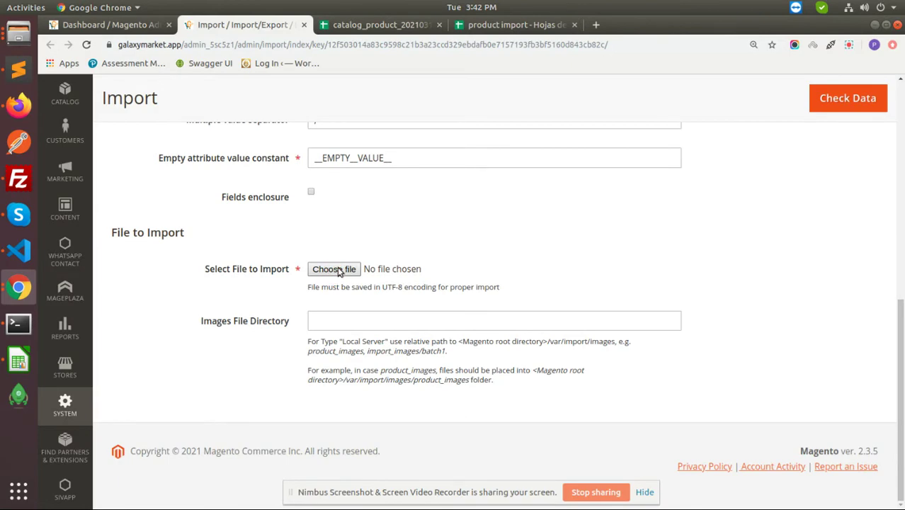
pyautogui.click(340, 270)
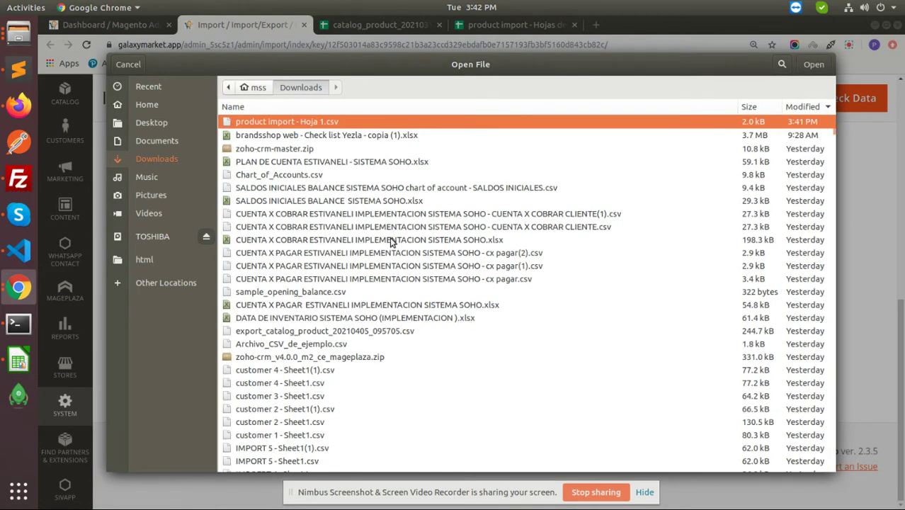
pyautogui.click(812, 65)
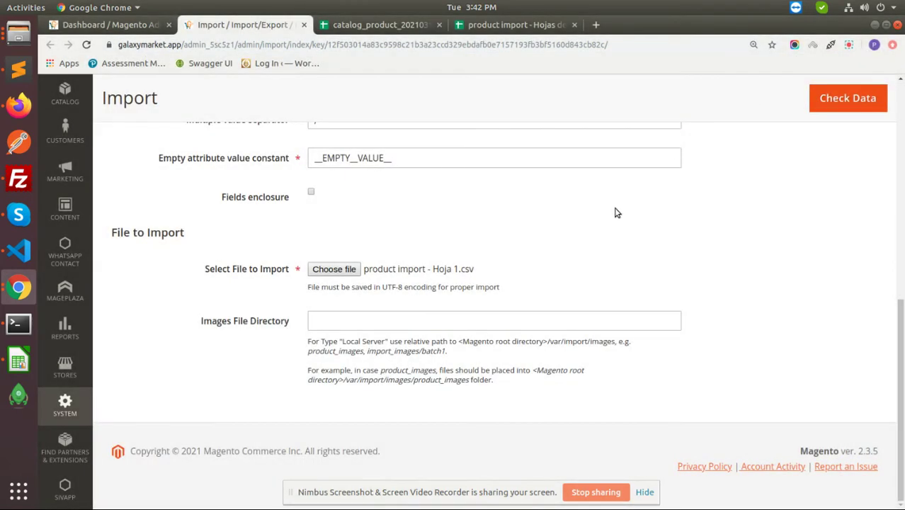
# Step: Check the data and run the import, which fails on price and special_price
pyautogui.click(825, 110)
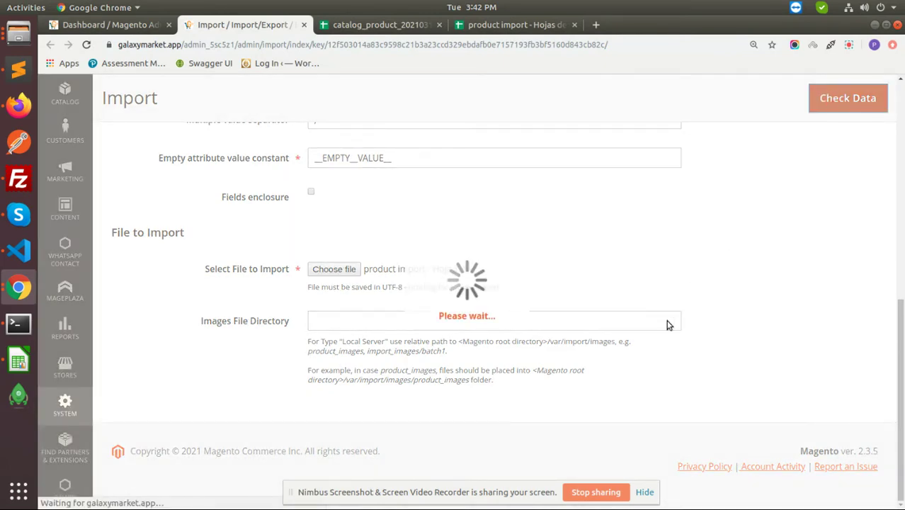
pyautogui.scroll(-1, 566, 340)
pyautogui.scroll(-3, 558, 346)
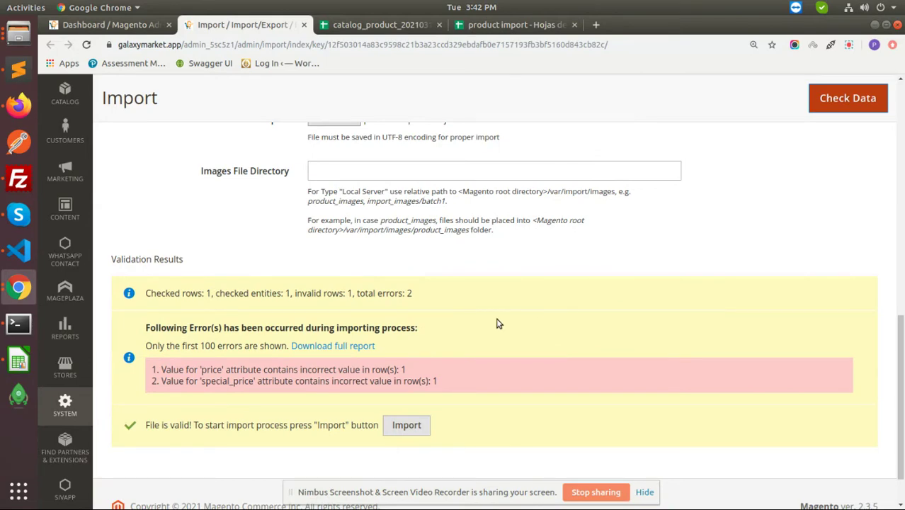
pyautogui.click(406, 425)
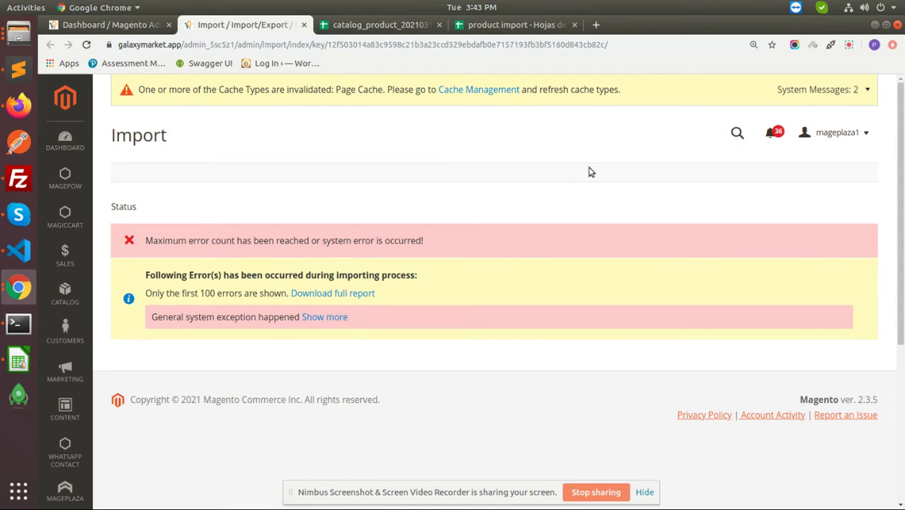
# Step: Reload the Import page, then go back to the product import spreadsheet
pyautogui.click(85, 46)
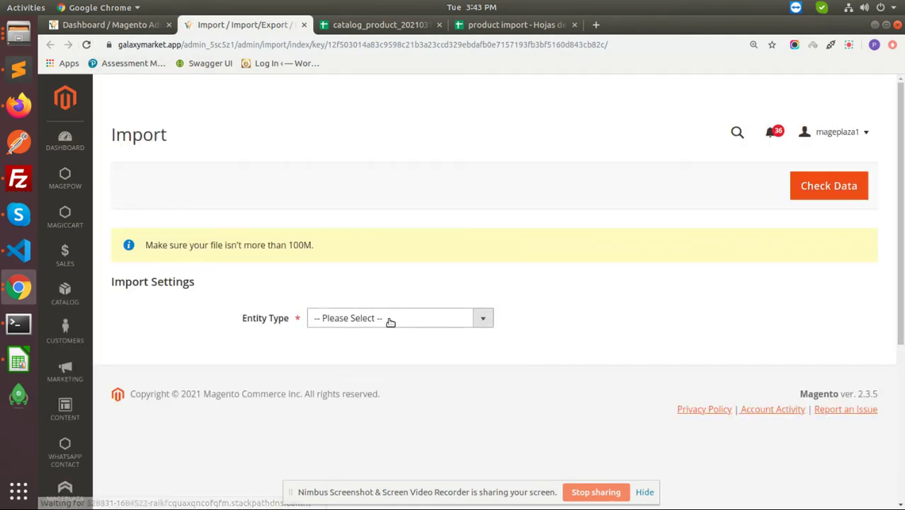
pyautogui.click(390, 318)
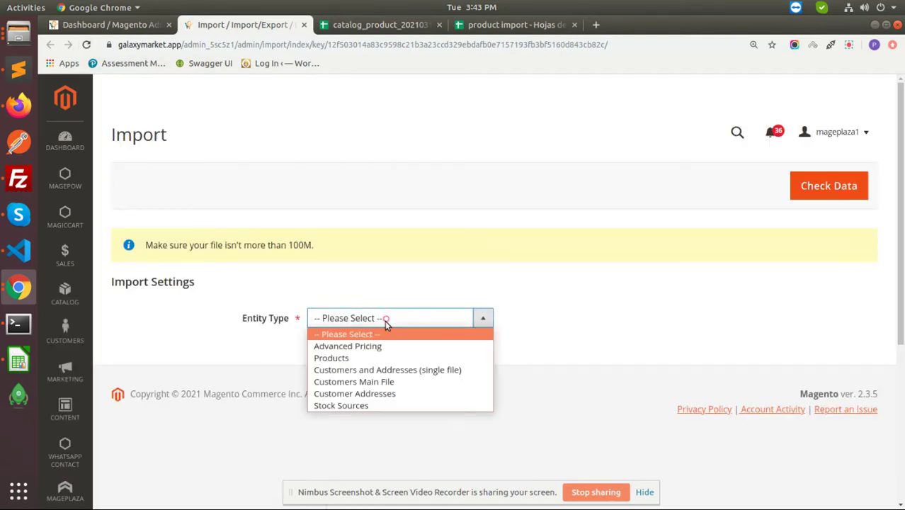
pyautogui.click(505, 27)
pyautogui.click(504, 26)
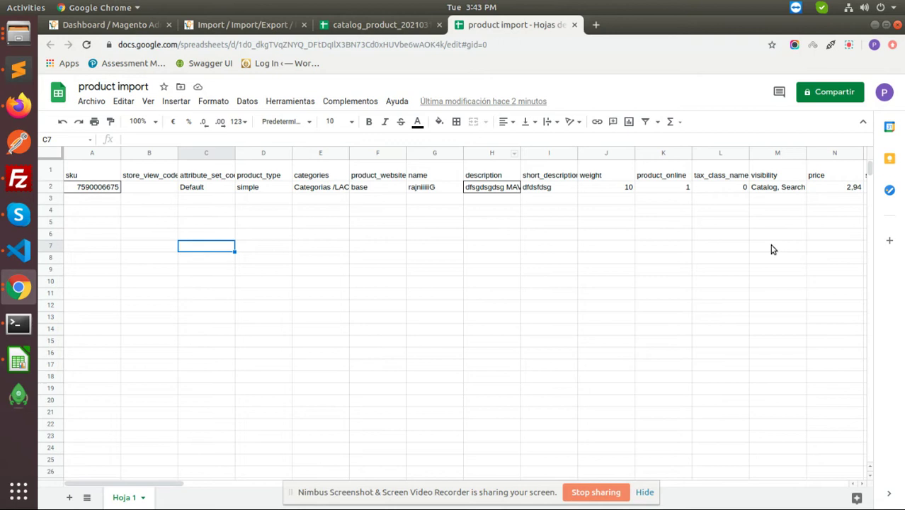
# Step: Clear the special price start date in P2 and set special_price in O2 to 2
pyautogui.click(832, 189)
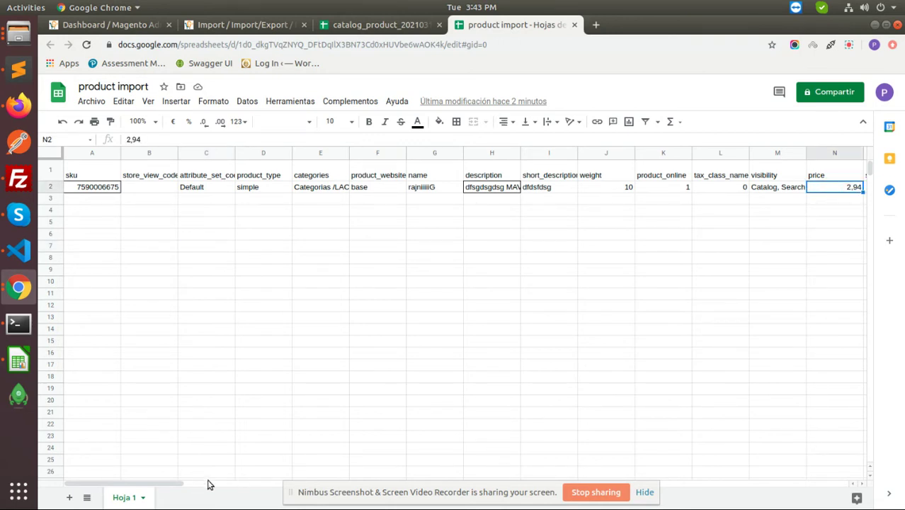
pyautogui.moveTo(210, 484); pyautogui.dragTo(241, 479)
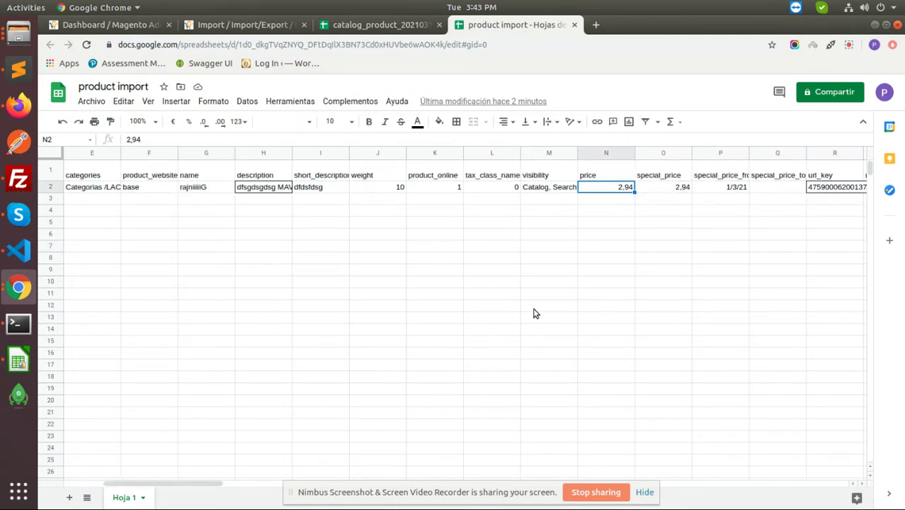
pyautogui.doubleClick(716, 187)
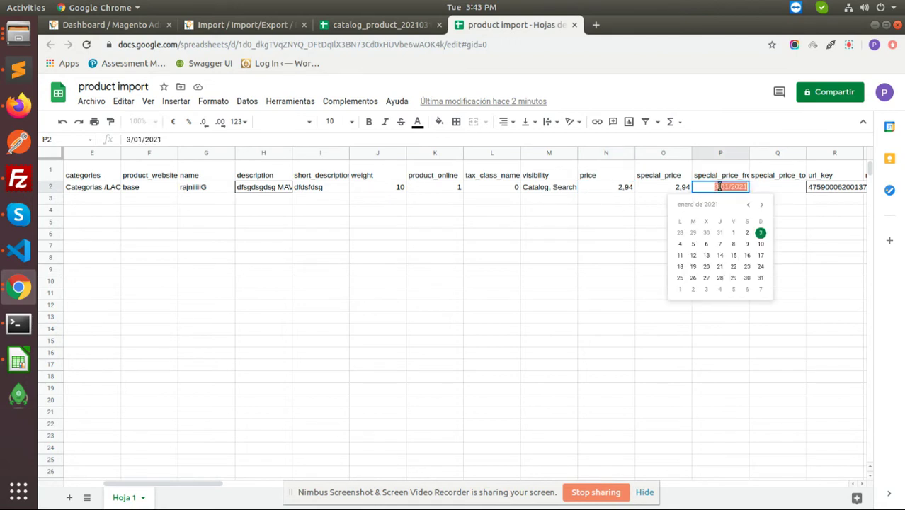
pyautogui.press('BackSpace')
pyautogui.click(654, 220)
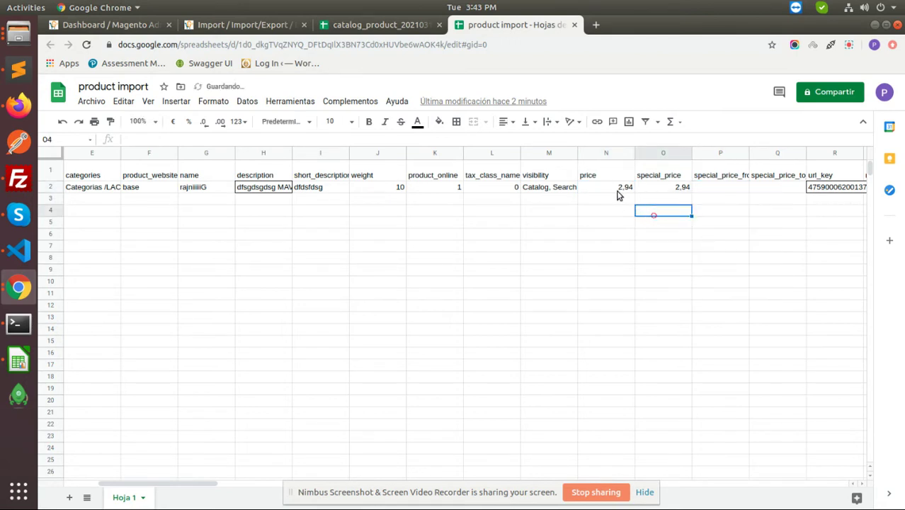
pyautogui.doubleClick(666, 186)
pyautogui.doubleClick(666, 187)
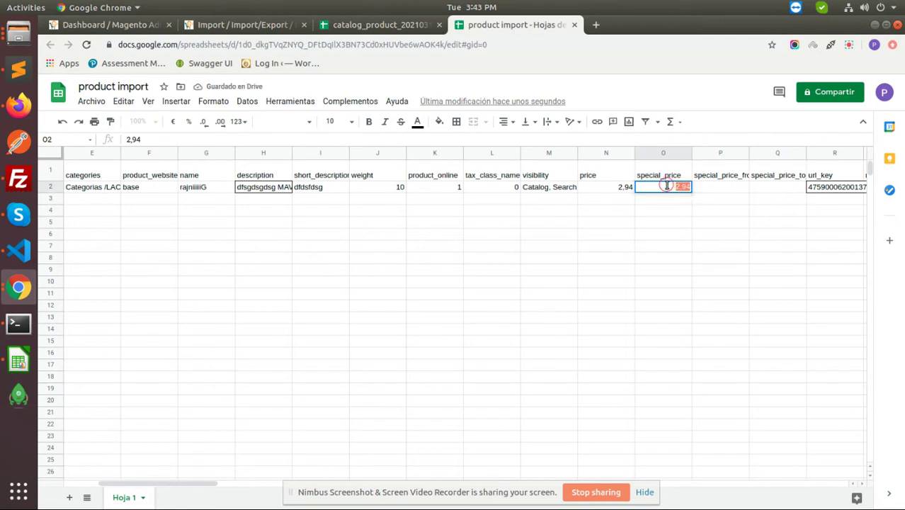
pyautogui.press('BackSpace')
pyautogui.click(611, 186)
pyautogui.click(652, 189)
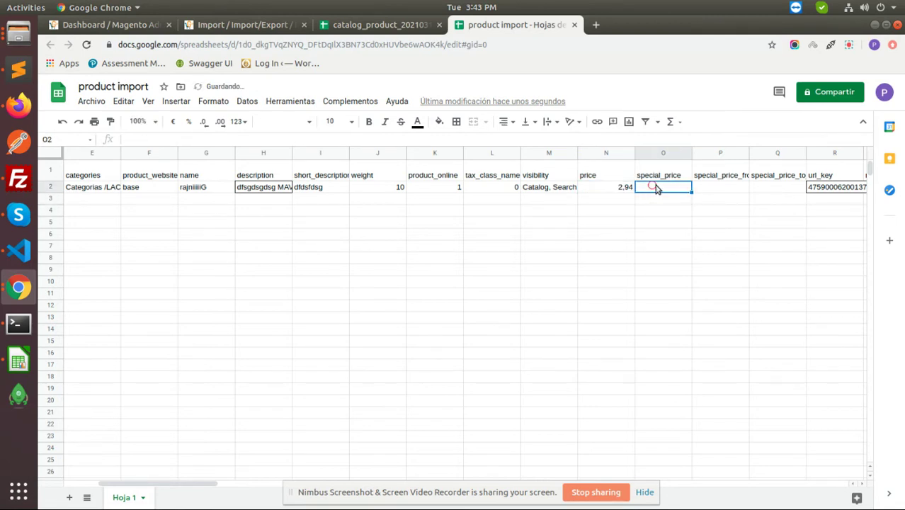
pyautogui.write('2')
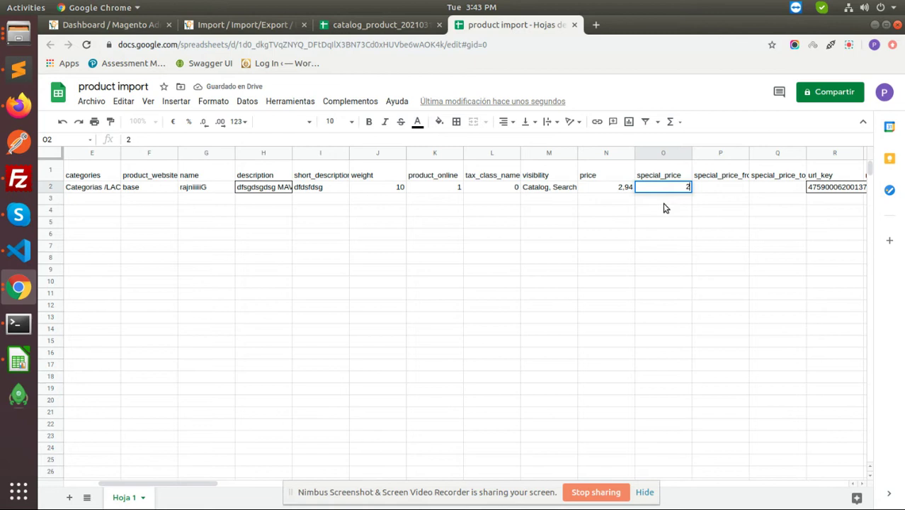
pyautogui.click(664, 210)
# Step: Download the sheet as Comma-separated values (.csv) and return to the Magento import page
pyautogui.click(92, 102)
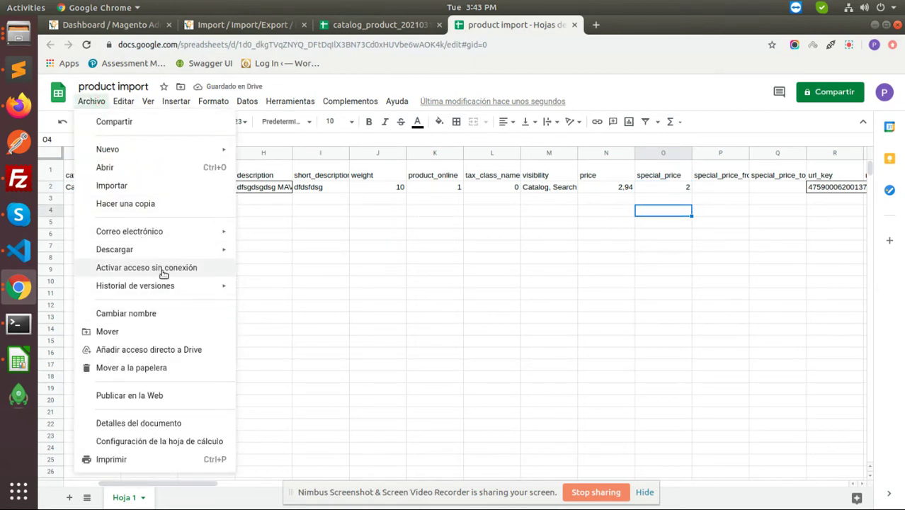
pyautogui.moveTo(115, 249)
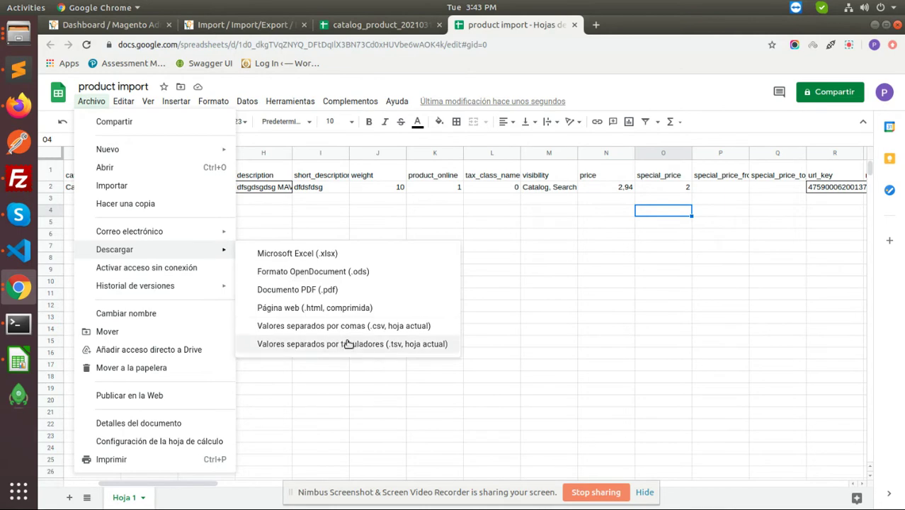
pyautogui.click(345, 325)
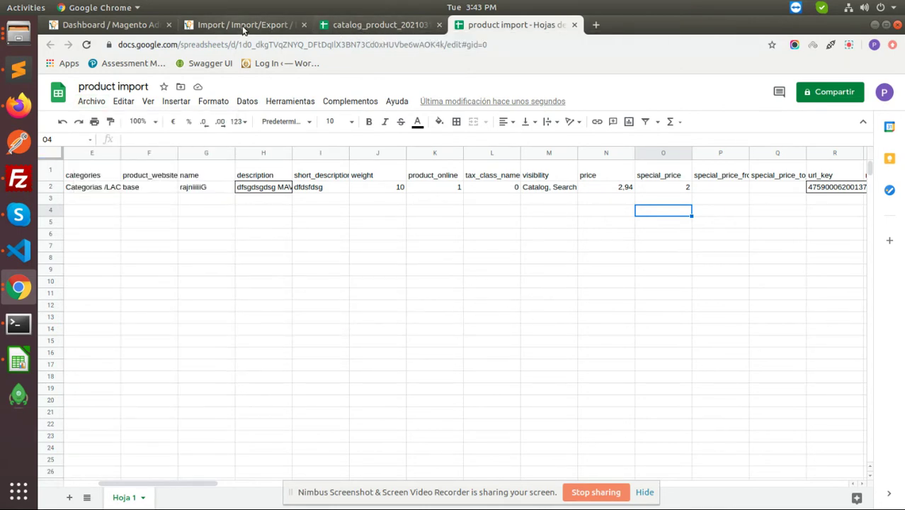
pyautogui.click(269, 25)
# Step: Reload Import and set Products, Add/Update, and Skip error entries
pyautogui.click(85, 45)
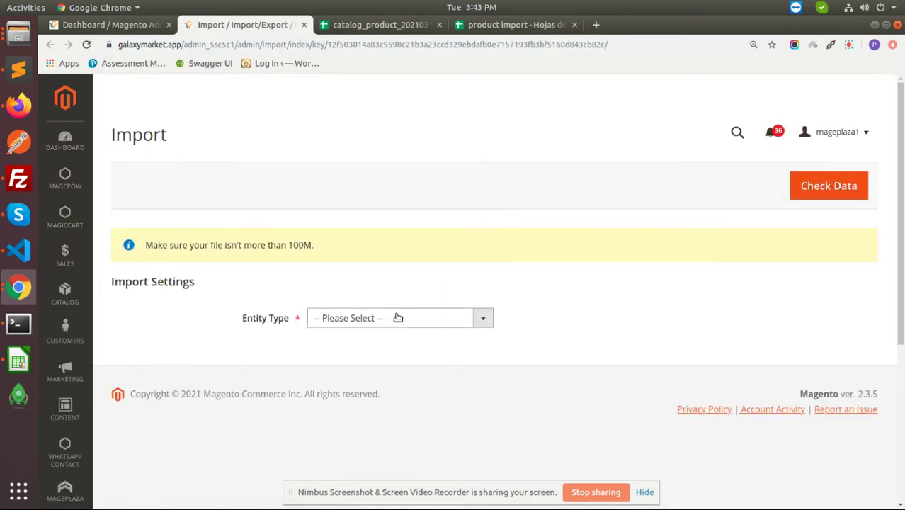
pyautogui.click(396, 316)
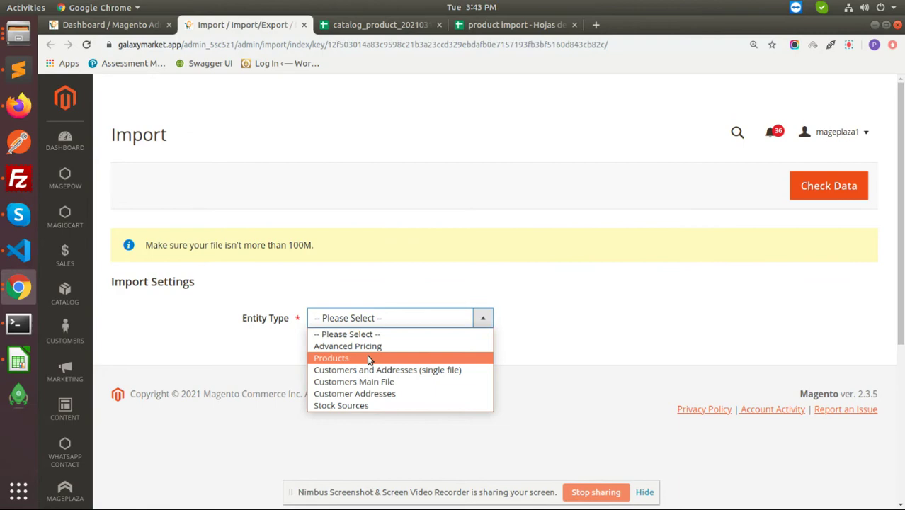
pyautogui.click(367, 357)
pyautogui.scroll(-3, 337, 307)
pyautogui.click(337, 304)
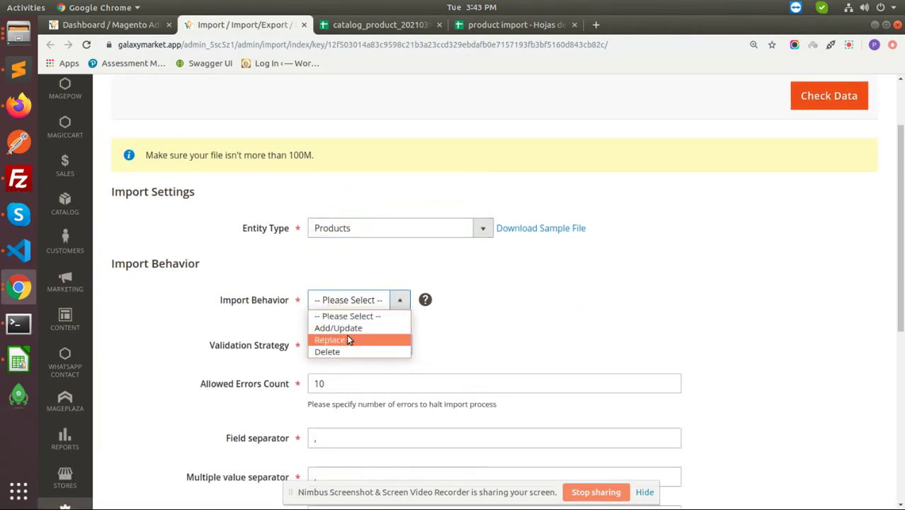
pyautogui.click(340, 329)
pyautogui.scroll(-2, 402, 297)
pyautogui.click(360, 275)
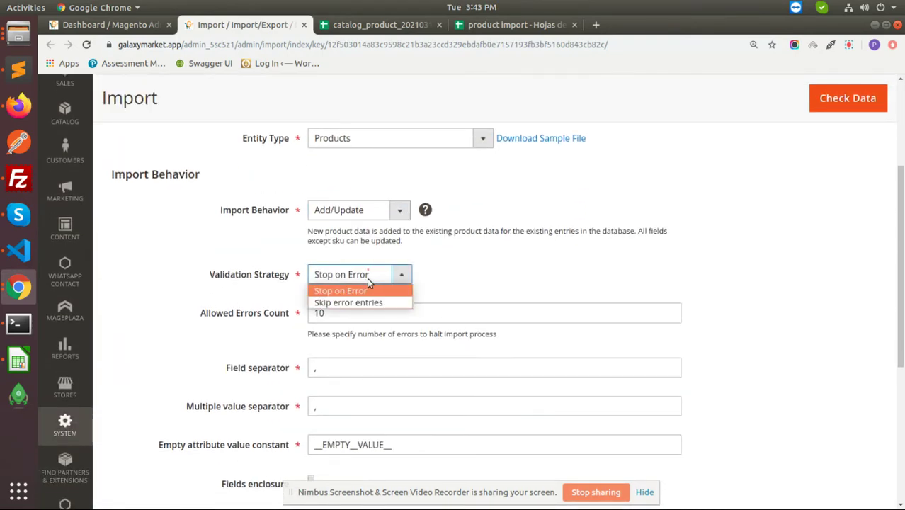
pyautogui.click(358, 297)
pyautogui.scroll(-3, 358, 297)
# Step: Attach product import - Hoja 1 (1).csv from Downloads as the import file
pyautogui.click(329, 436)
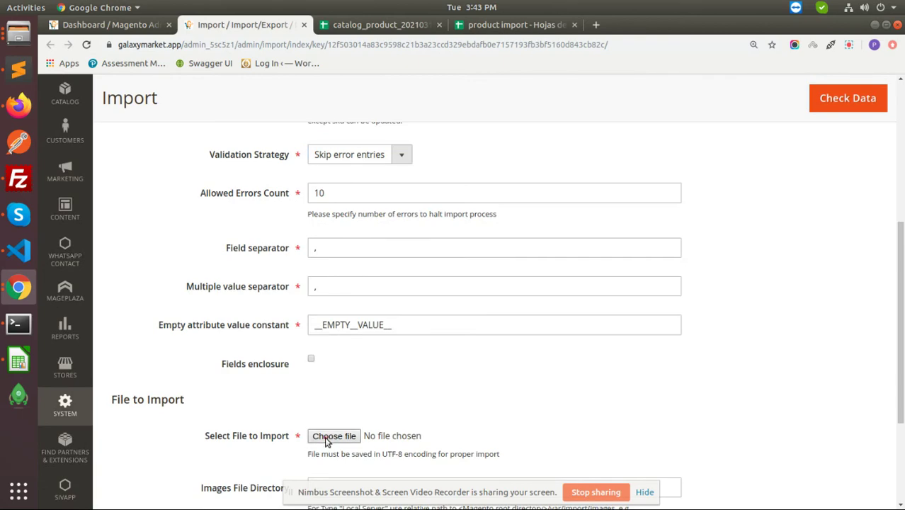
pyautogui.click(145, 86)
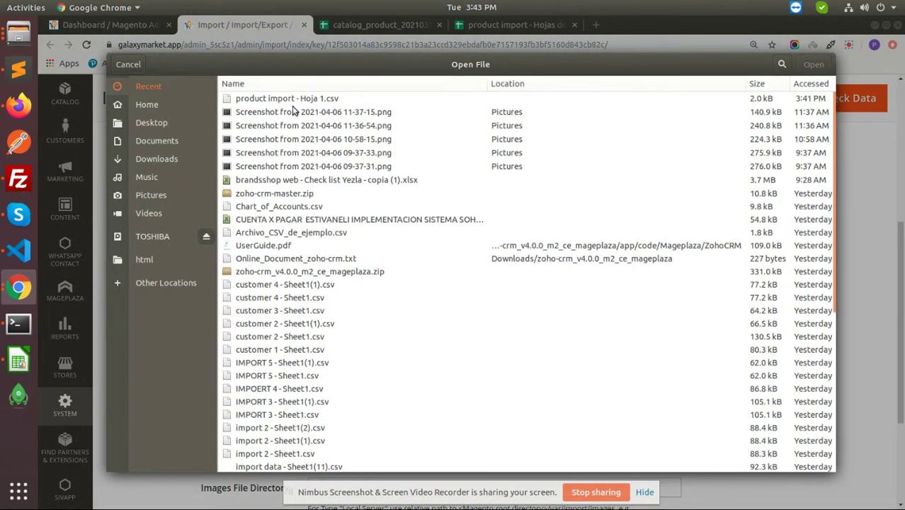
pyautogui.click(189, 156)
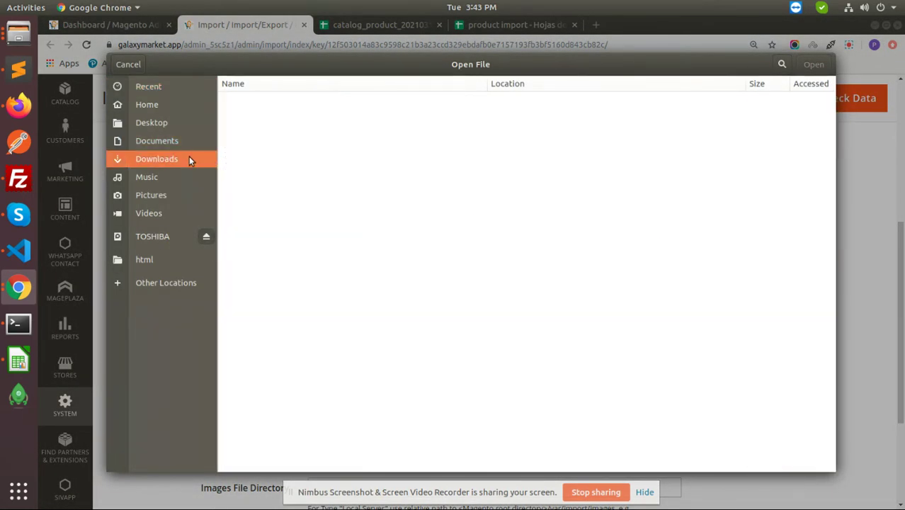
pyautogui.scroll(-5, 299, 148)
pyautogui.scroll(-5, 333, 231)
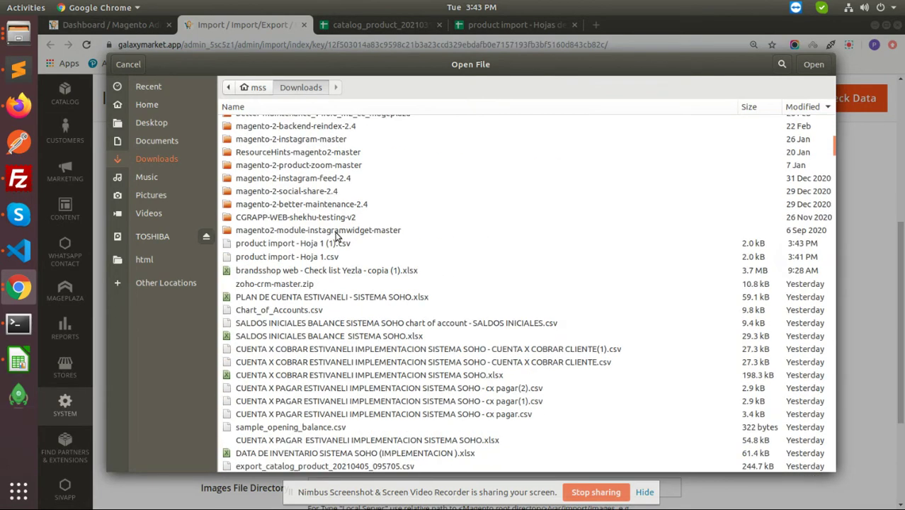
pyautogui.click(310, 244)
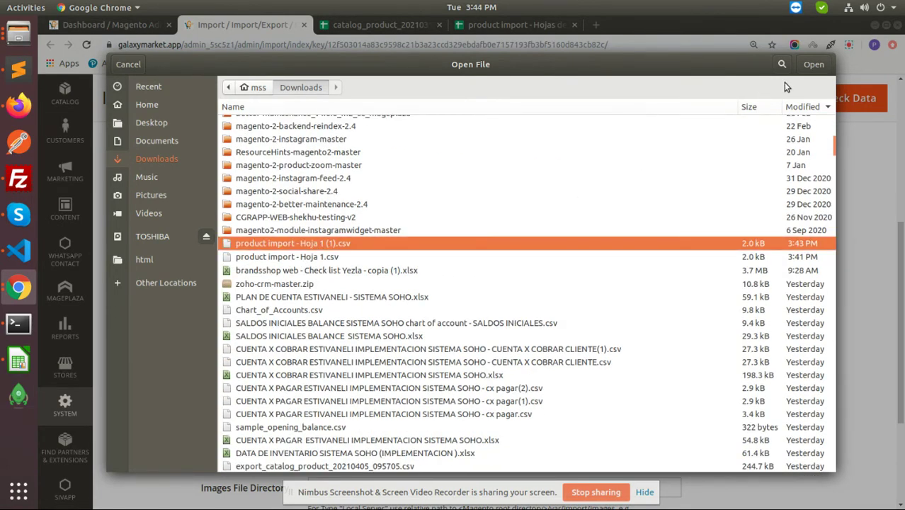
pyautogui.click(812, 65)
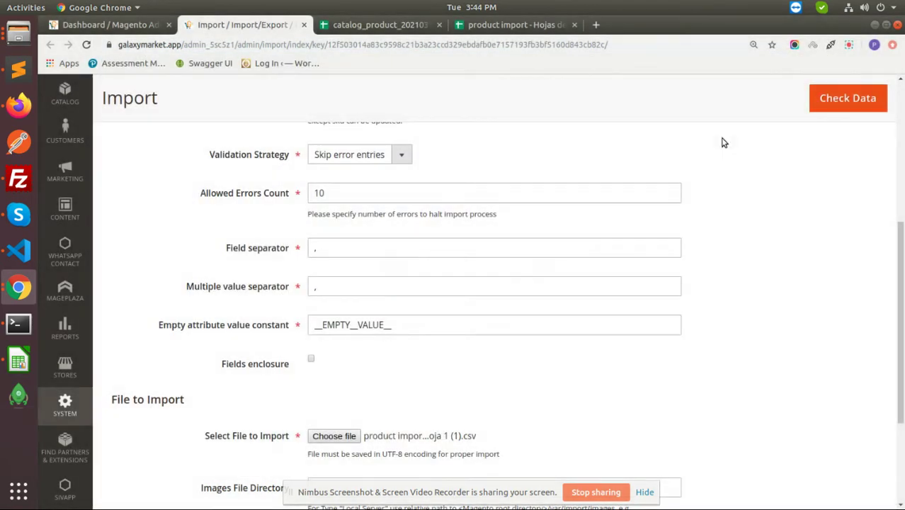
# Step: Check the data, note the rejected price value, and return to the spreadsheet
pyautogui.click(827, 97)
pyautogui.scroll(-2, 510, 264)
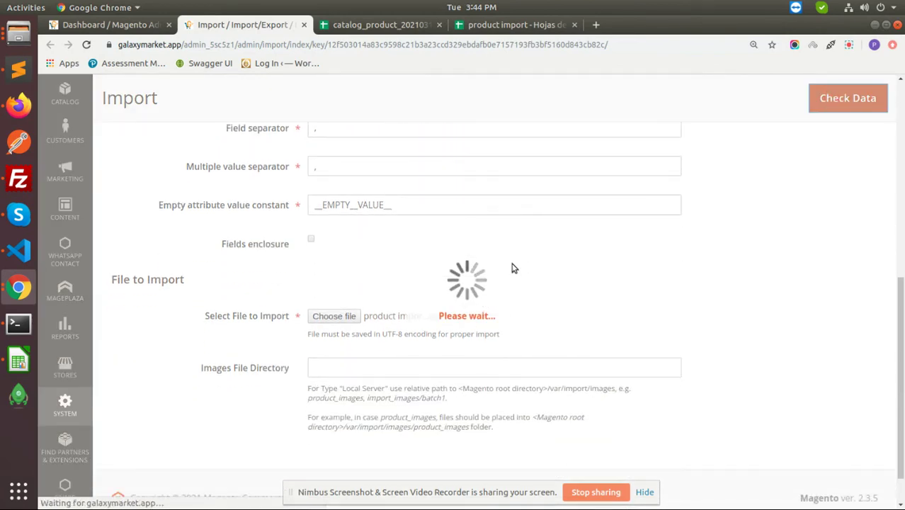
pyautogui.scroll(-1, 514, 269)
pyautogui.scroll(-1, 503, 283)
pyautogui.scroll(-1, 489, 294)
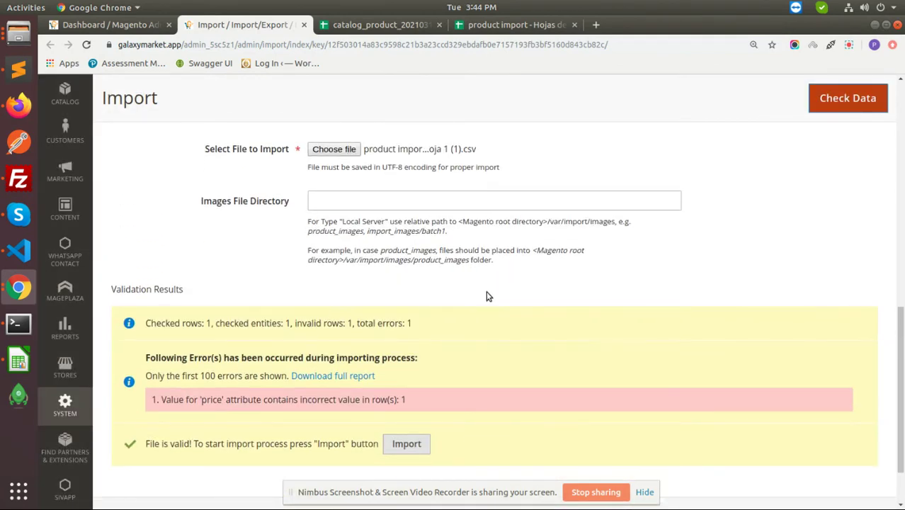
pyautogui.doubleClick(212, 399)
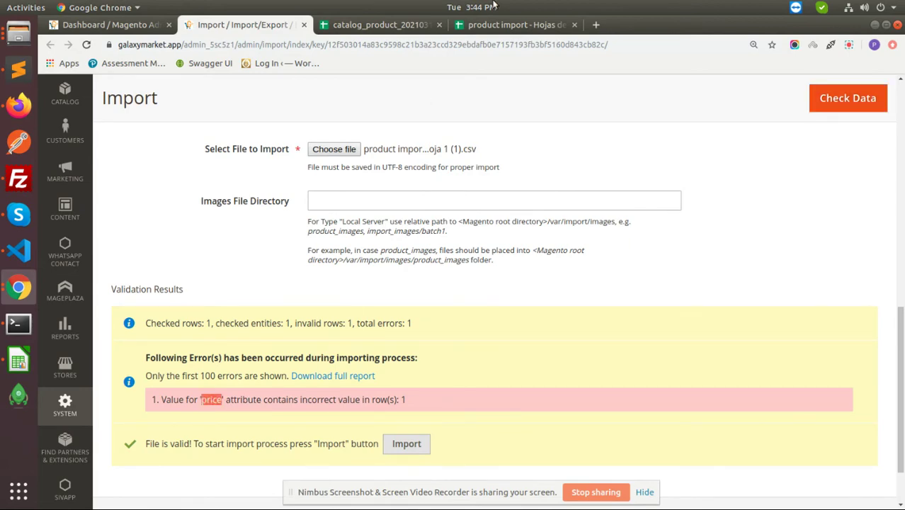
pyautogui.click(508, 24)
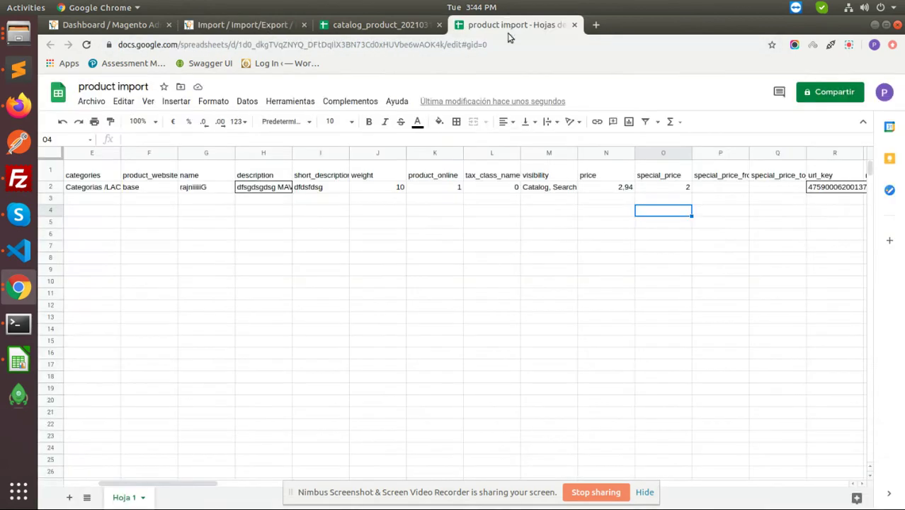
# Step: Replace the decimal comma in cell N2 with a period (2.94) and download as CSV
pyautogui.click(600, 190)
pyautogui.doubleClick(602, 187)
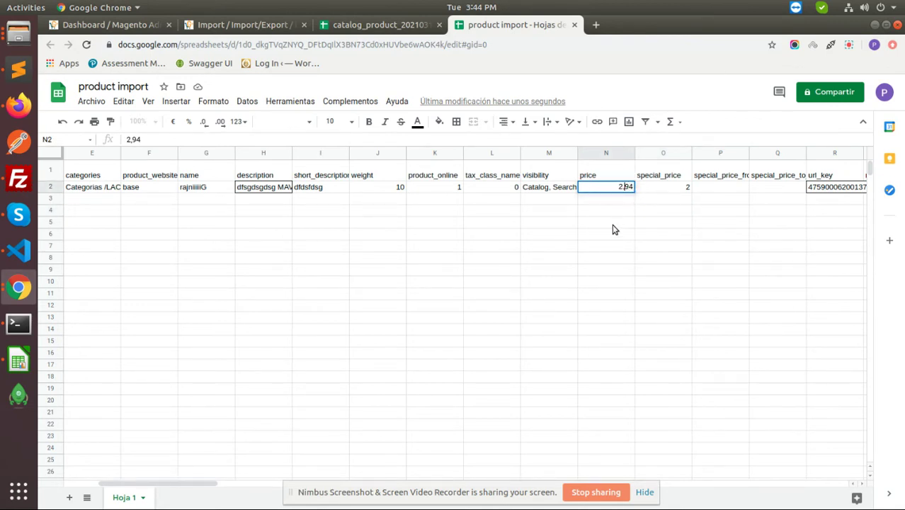
pyautogui.press('BackSpace')
pyautogui.write('.')
pyautogui.click(621, 198)
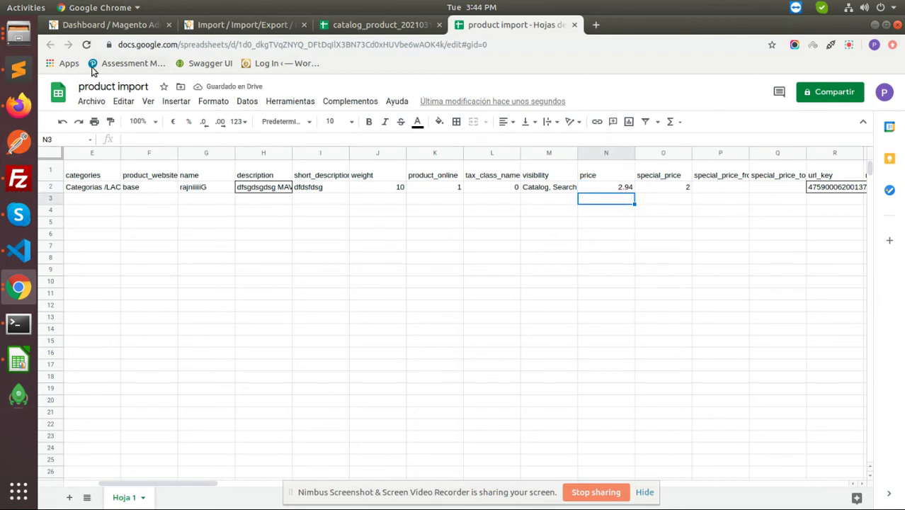
pyautogui.click(93, 102)
pyautogui.moveTo(114, 249)
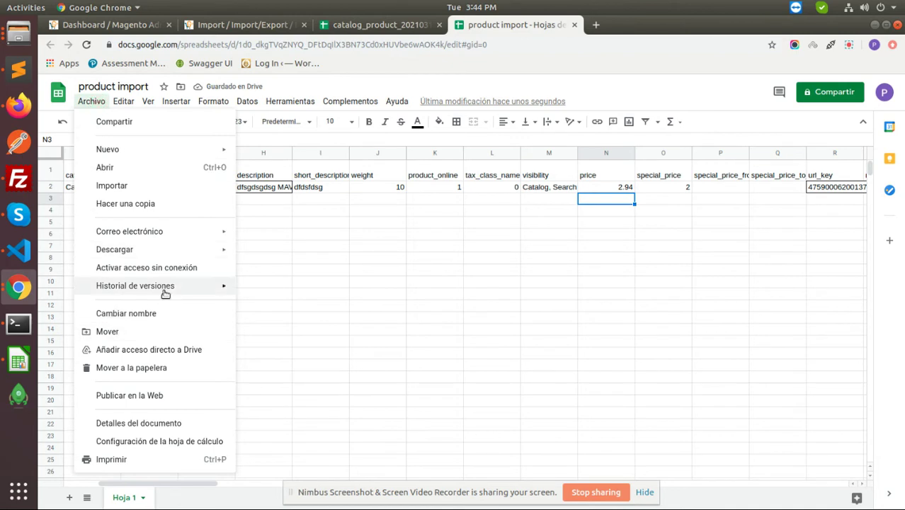
pyautogui.click(373, 326)
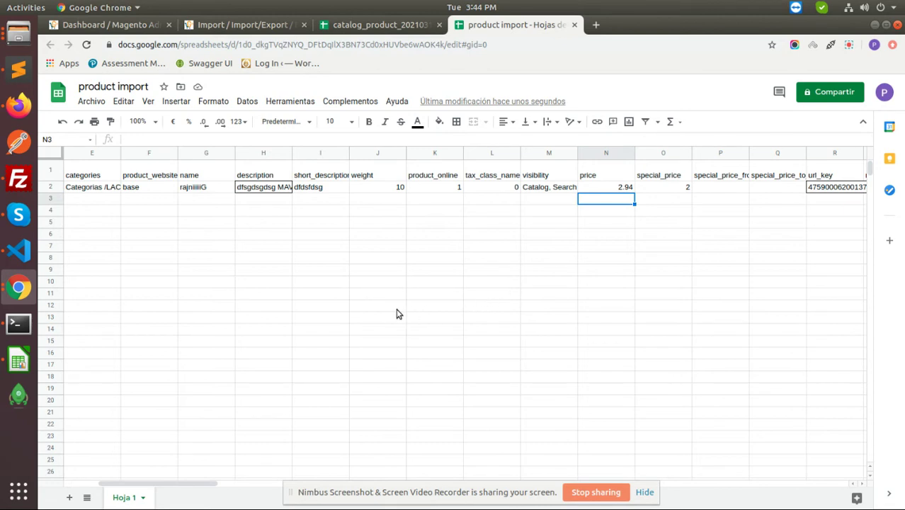
# Step: Reload Magento's Import page and set Products, Add/Update, and Skip error entries
pyautogui.click(241, 25)
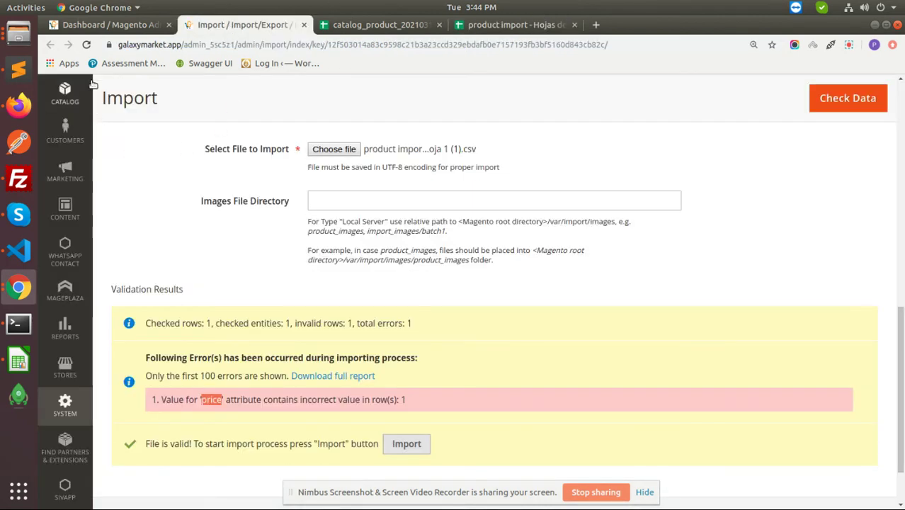
pyautogui.click(86, 44)
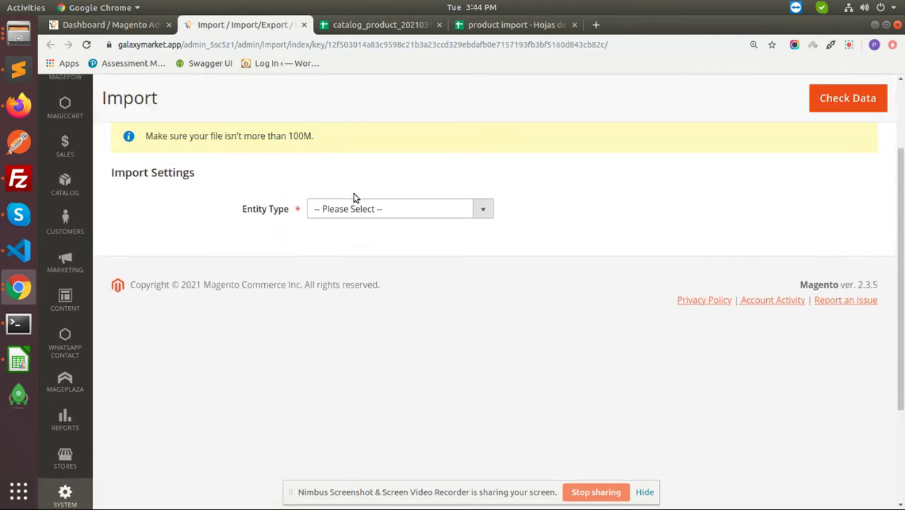
pyautogui.click(347, 210)
pyautogui.click(349, 251)
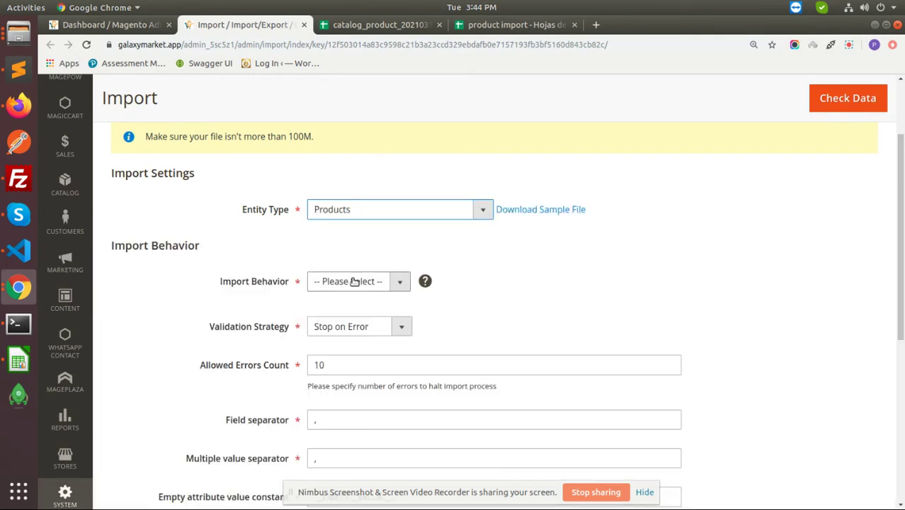
pyautogui.click(352, 281)
pyautogui.click(343, 307)
pyautogui.scroll(-2, 341, 312)
pyautogui.click(357, 257)
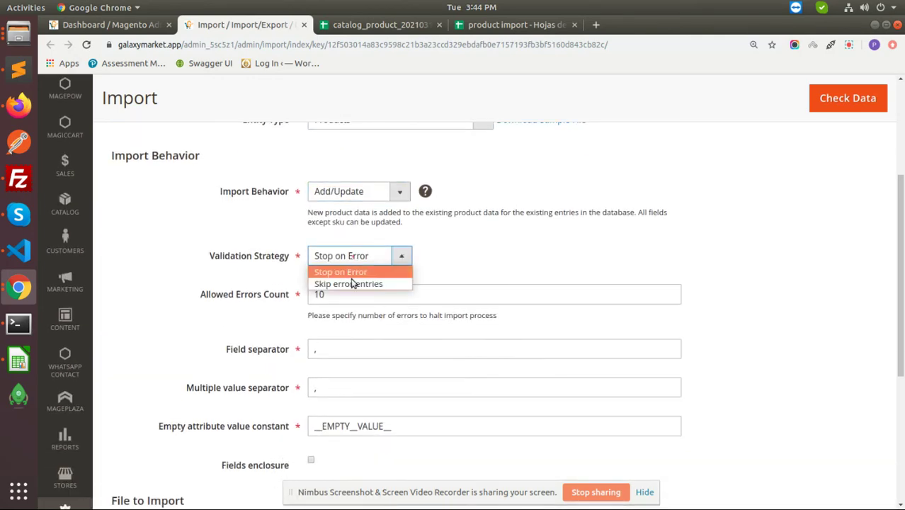
pyautogui.click(382, 281)
pyautogui.scroll(-3, 369, 302)
pyautogui.scroll(-2, 369, 302)
# Step: Attach product import - Hoja 1 (2).csv as the import file
pyautogui.click(340, 298)
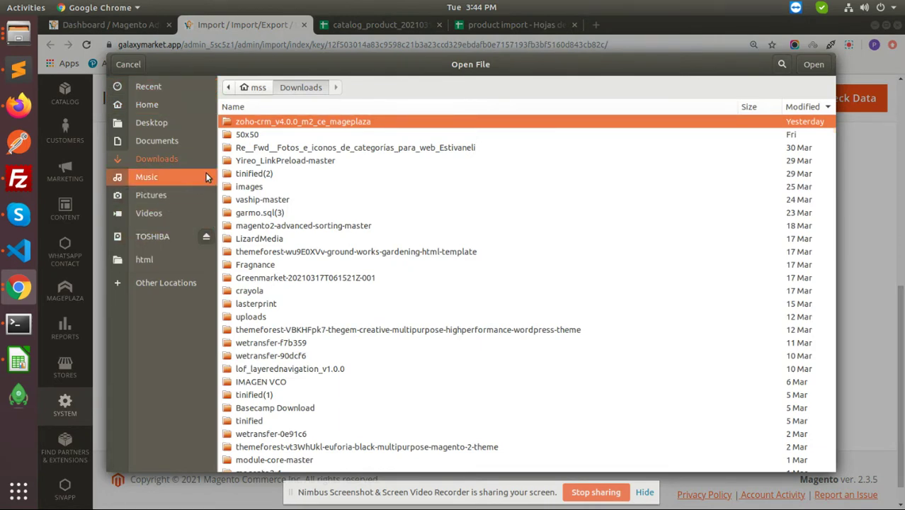
pyautogui.scroll(-3, 334, 248)
pyautogui.scroll(-5, 334, 248)
pyautogui.scroll(-2, 334, 248)
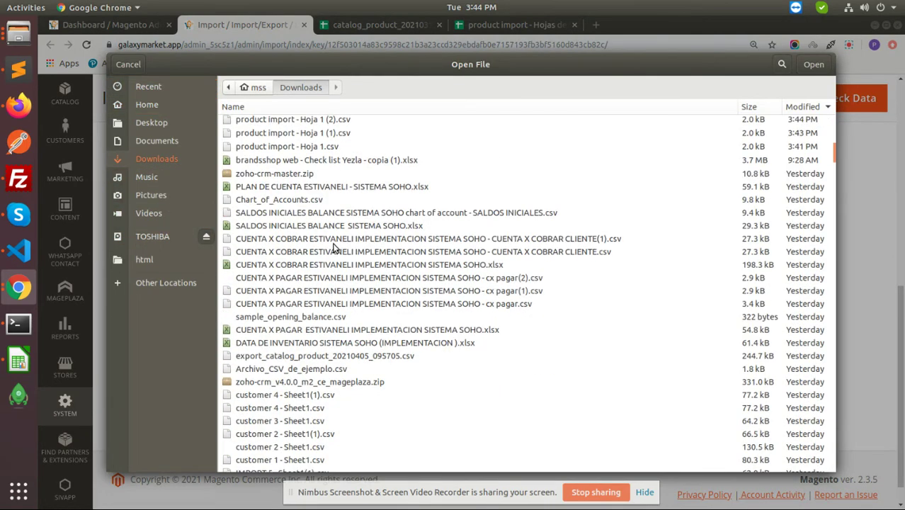
pyautogui.scroll(2, 334, 248)
pyautogui.click(316, 208)
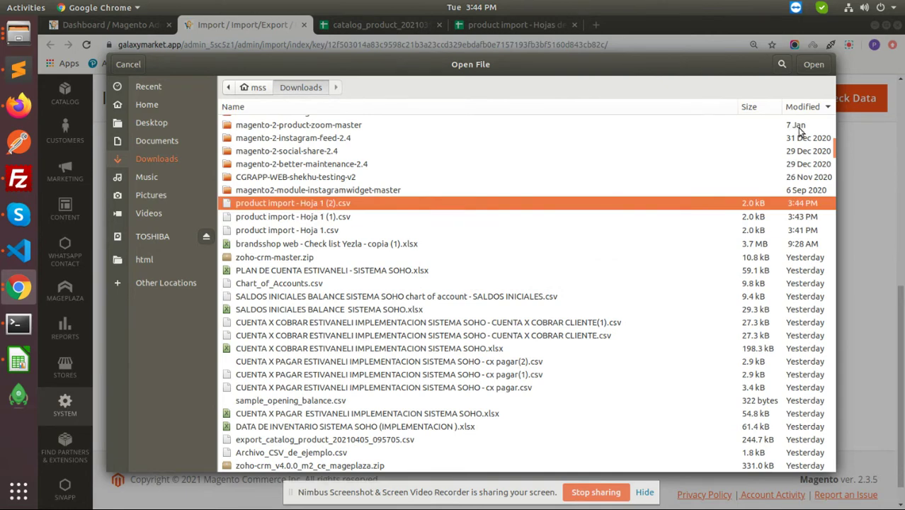
pyautogui.click(812, 64)
# Step: Check the data and run the import, creating one new product
pyautogui.scroll(-1, 650, 248)
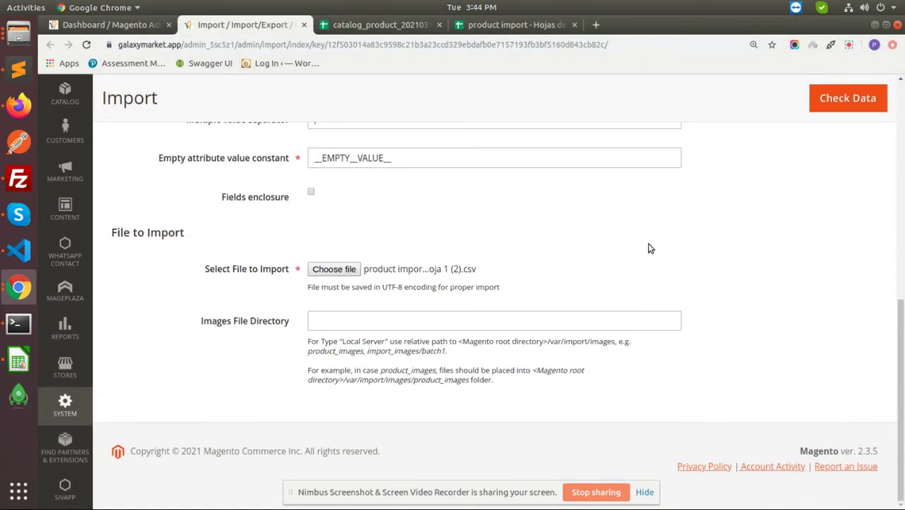
pyautogui.click(825, 101)
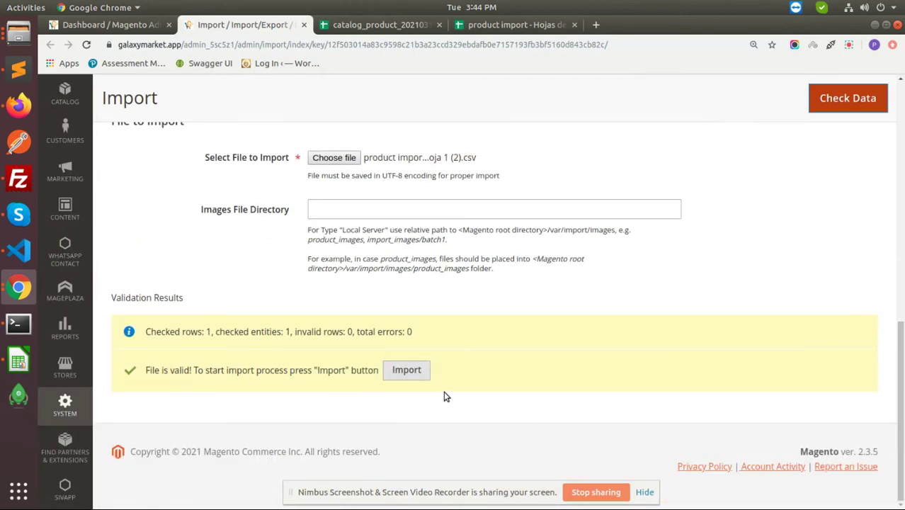
pyautogui.click(406, 371)
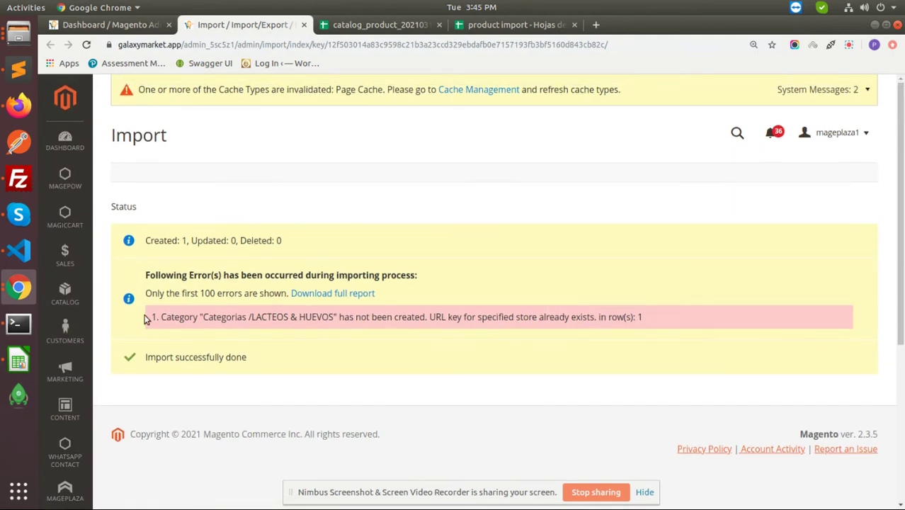
# Step: Open Catalog > Products in a new browser tab
pyautogui.click(64, 290)
pyautogui.middleClick(152, 145)
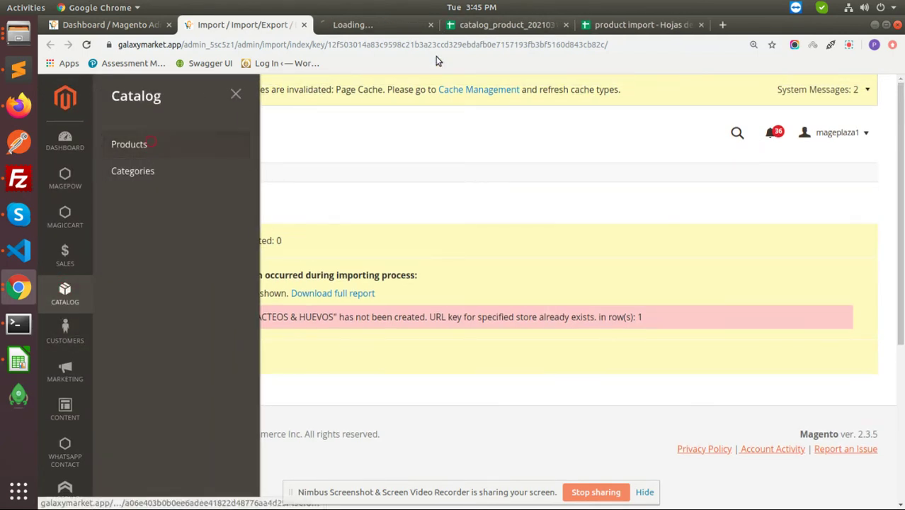
pyautogui.click(374, 25)
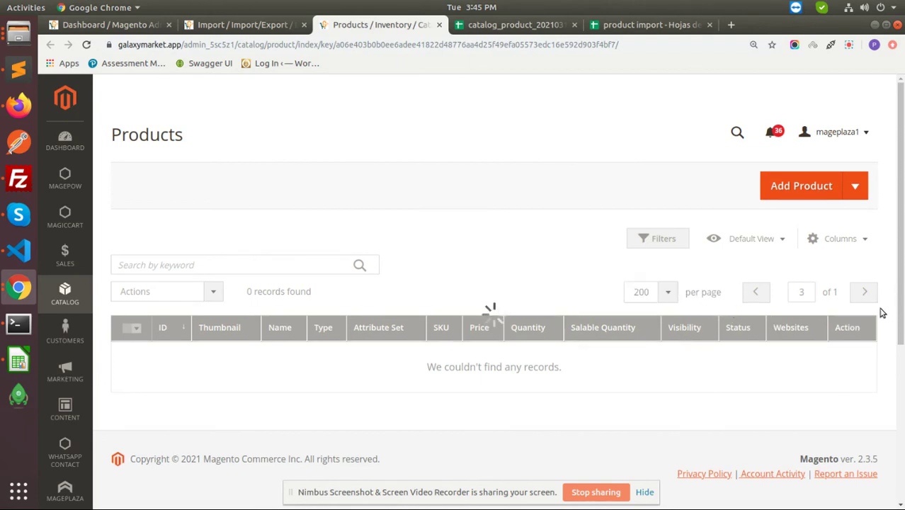
# Step: Scroll the product grid to row 1050 and select the rajniiiiiG product name
pyautogui.scroll(-3, 581, 250)
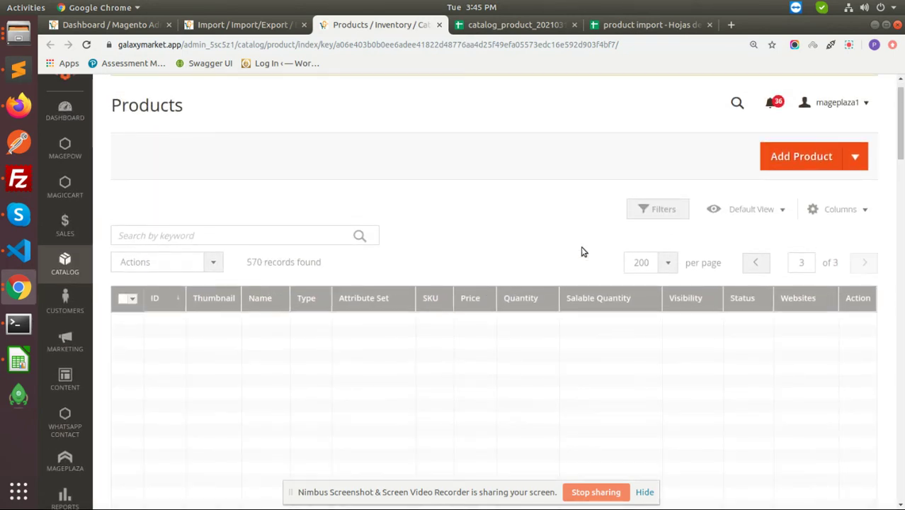
pyautogui.scroll(-3, 578, 276)
pyautogui.scroll(-2, 588, 311)
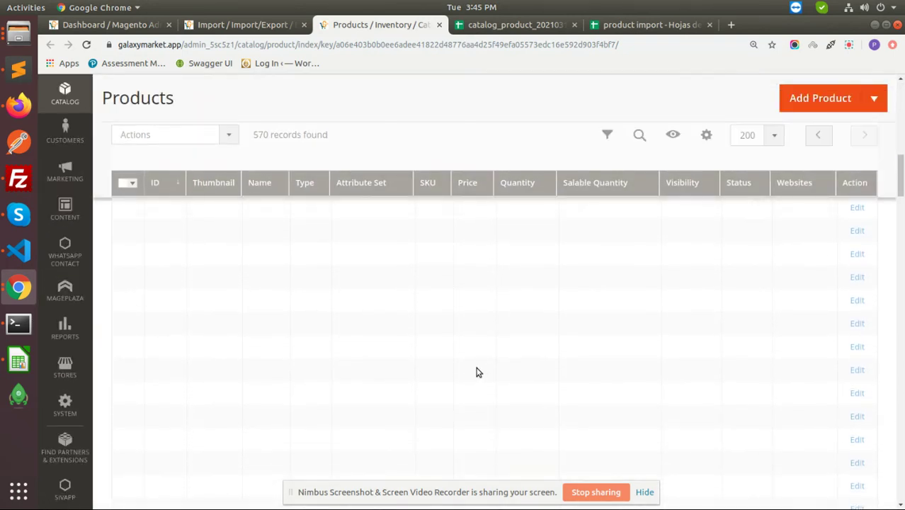
pyautogui.scroll(-5, 708, 339)
pyautogui.scroll(-5, 707, 364)
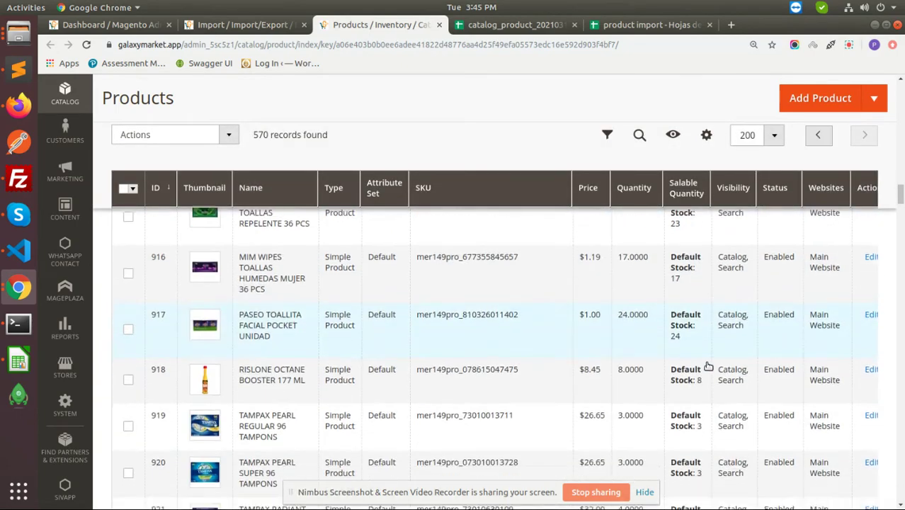
pyautogui.scroll(-2, 706, 364)
pyautogui.moveTo(901, 213); pyautogui.dragTo(900, 488)
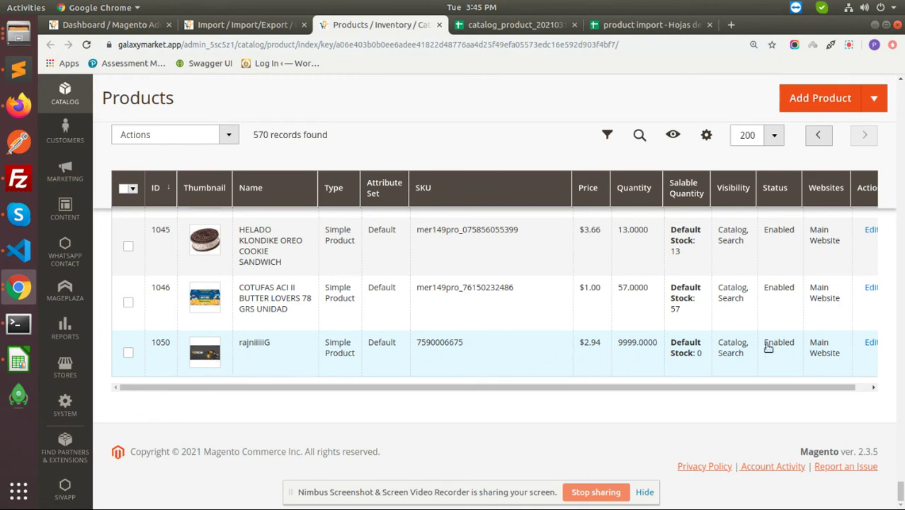
pyautogui.hscroll(2, 772, 386)
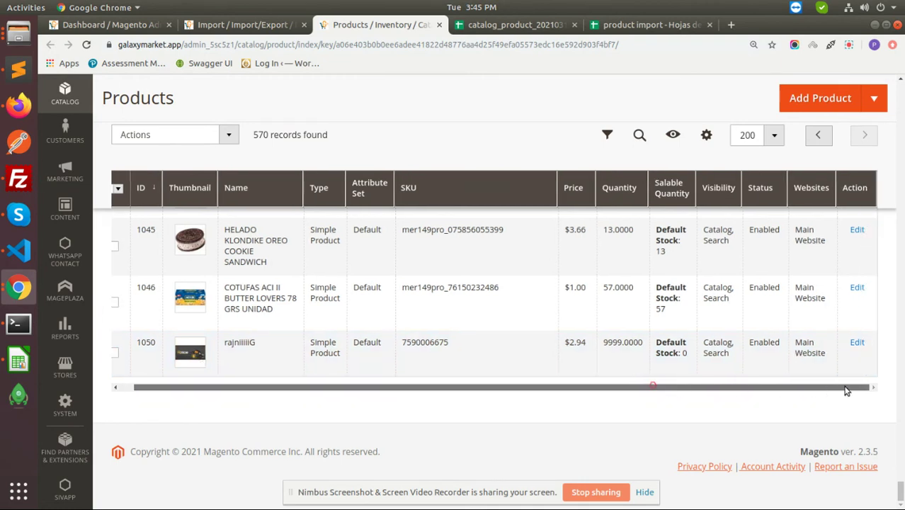
pyautogui.hscroll(-2, 731, 388)
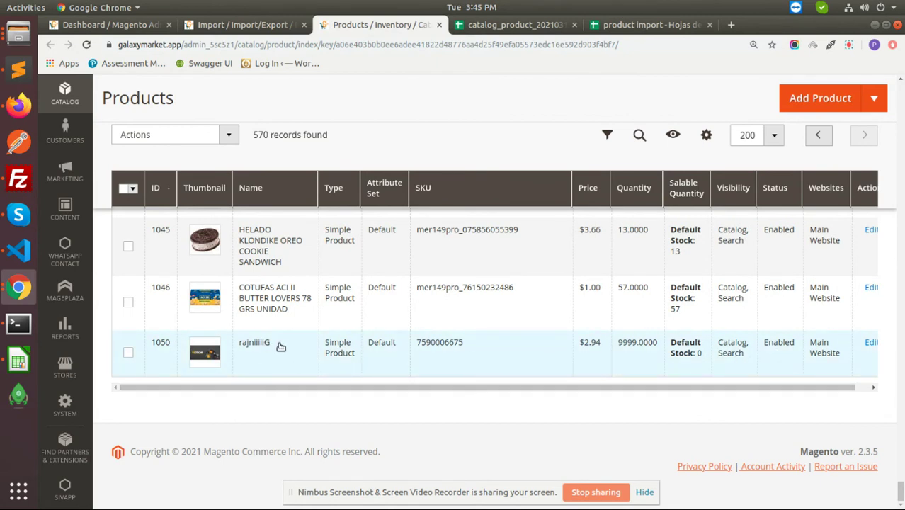
pyautogui.moveTo(280, 347); pyautogui.dragTo(247, 346)
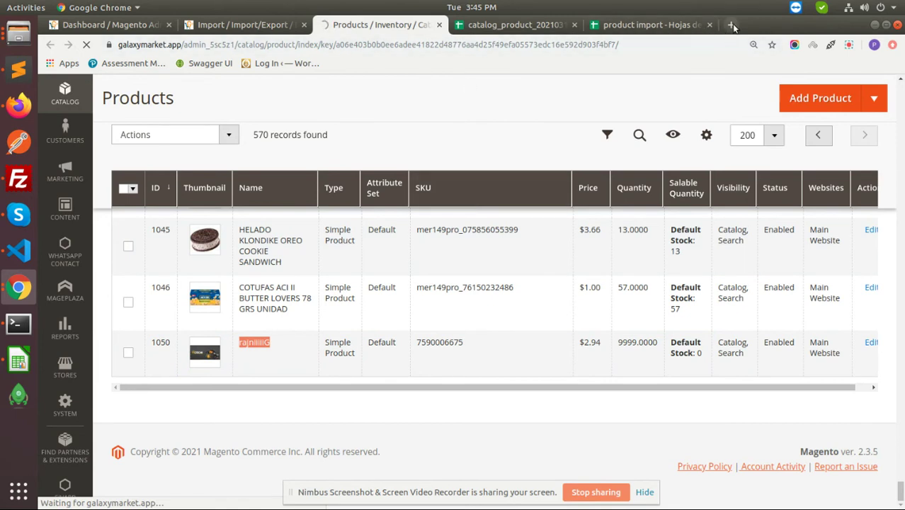
# Step: Open the galaxymarket.app storefront in a new tab
pyautogui.hotkey('ctrl', 't')
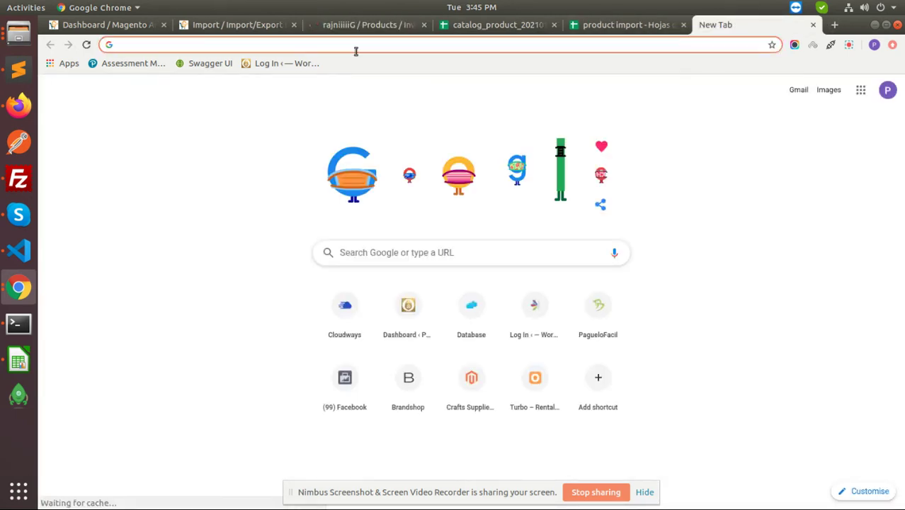
pyautogui.write('gal')
pyautogui.press('Return')
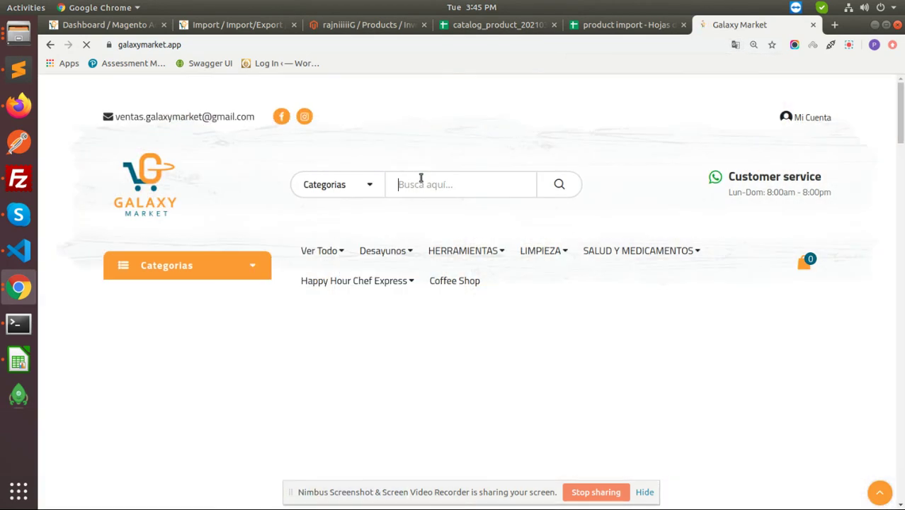
# Step: Search the shop for rajniiiiG, which returns no results
pyautogui.click(420, 177)
pyautogui.write('rajniiiiG')
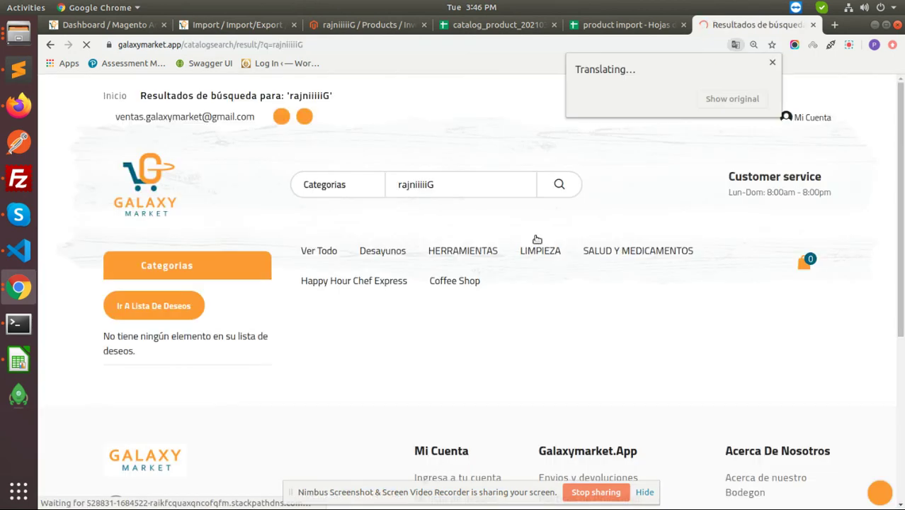
pyautogui.scroll(-1, 533, 242)
pyautogui.scroll(-2, 533, 243)
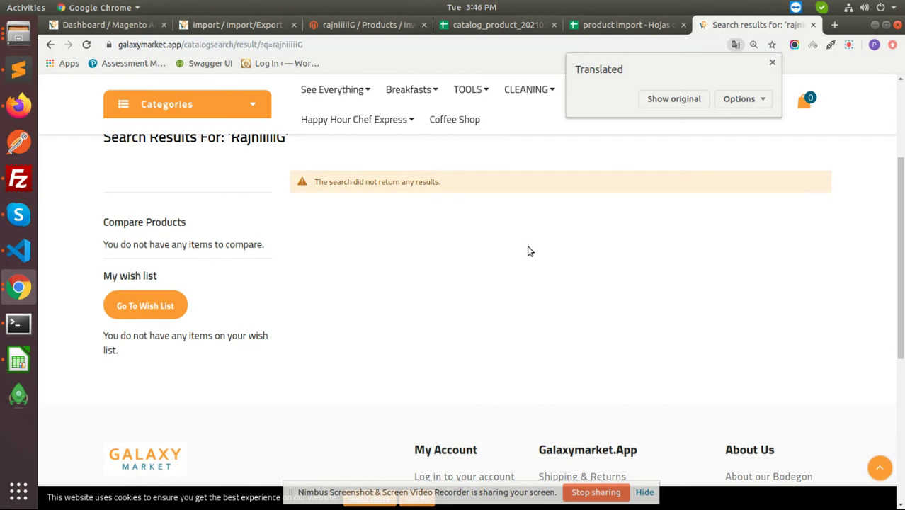
pyautogui.scroll(3, 545, 223)
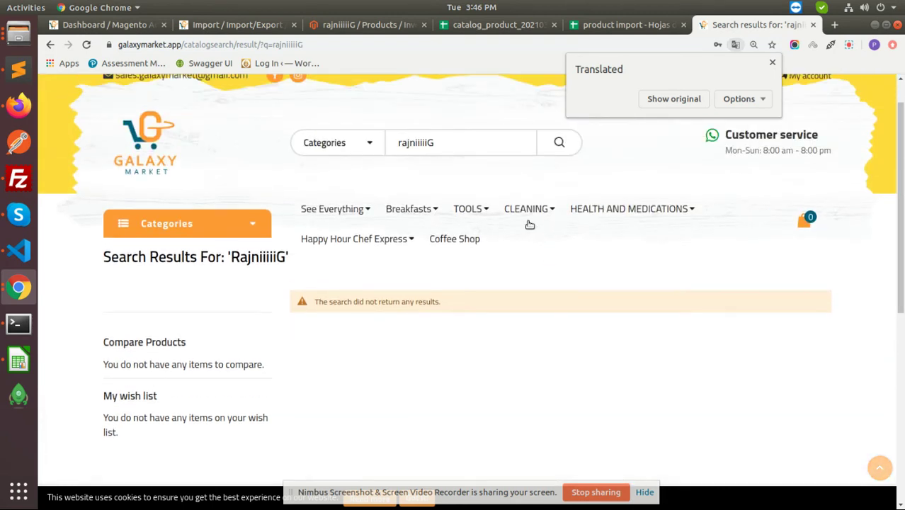
pyautogui.click(450, 143)
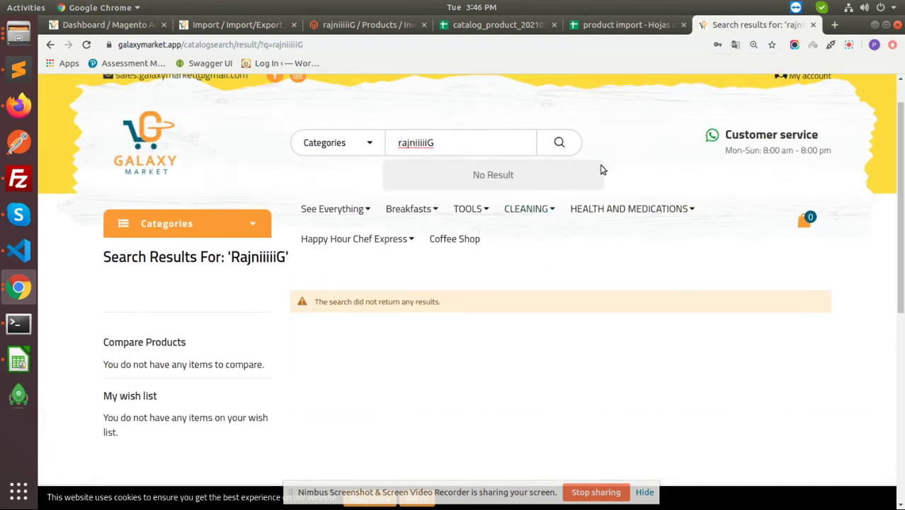
# Step: Check that rajniiiiiG is In Stock with Catalog, Search visibility, then go to System > Index Management
pyautogui.click(606, 30)
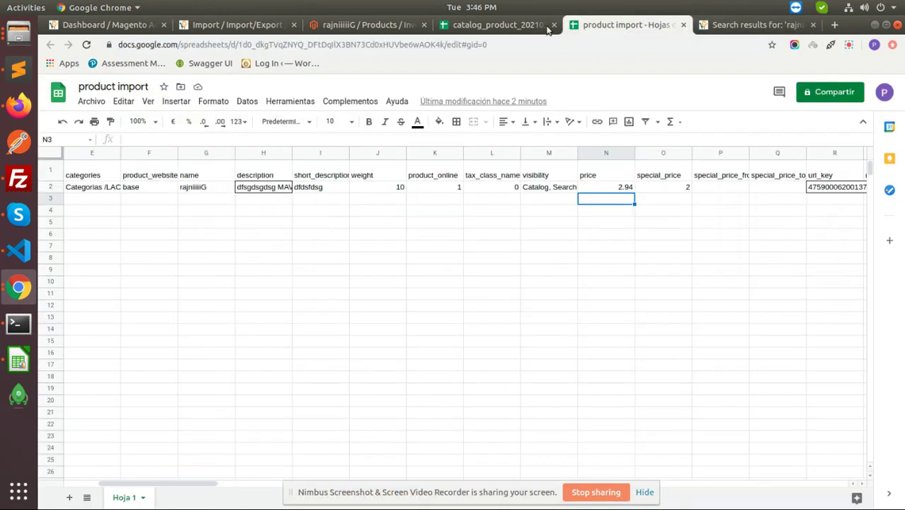
pyautogui.click(354, 25)
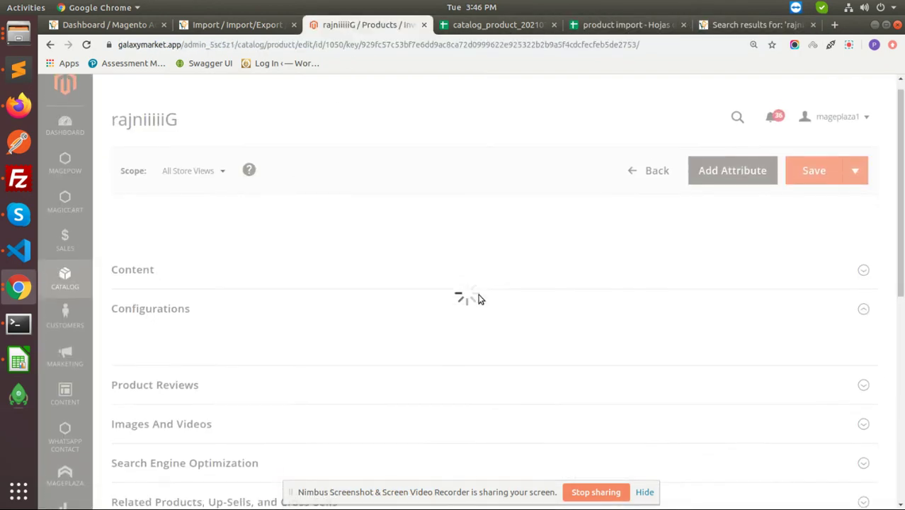
pyautogui.scroll(-3, 436, 340)
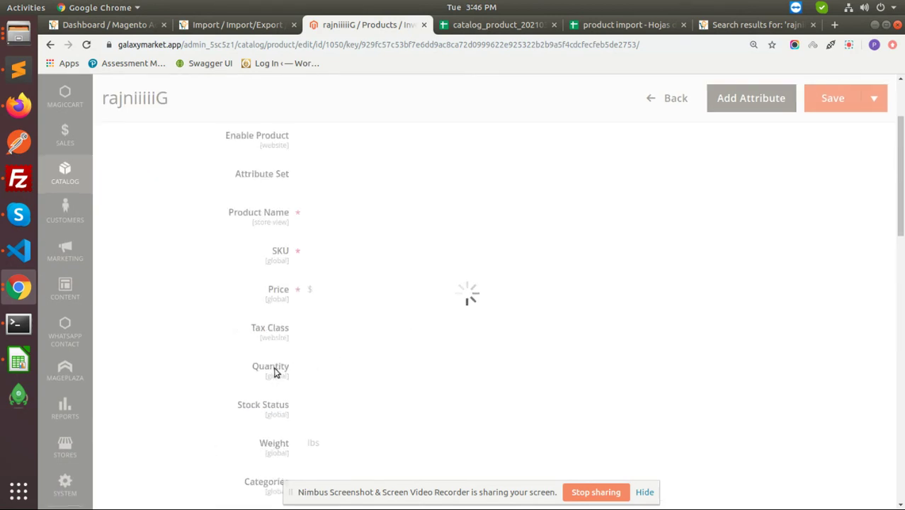
pyautogui.scroll(-5, 222, 368)
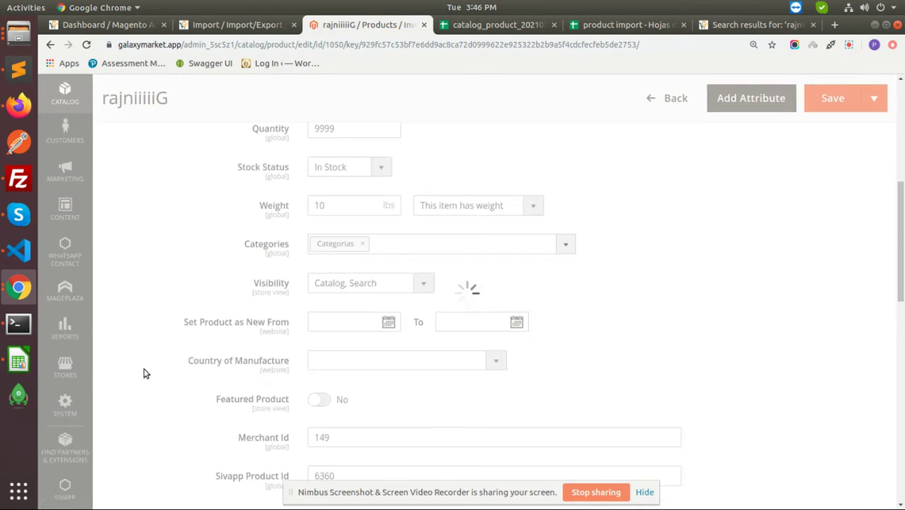
pyautogui.scroll(-2, 145, 372)
pyautogui.scroll(-2, 56, 417)
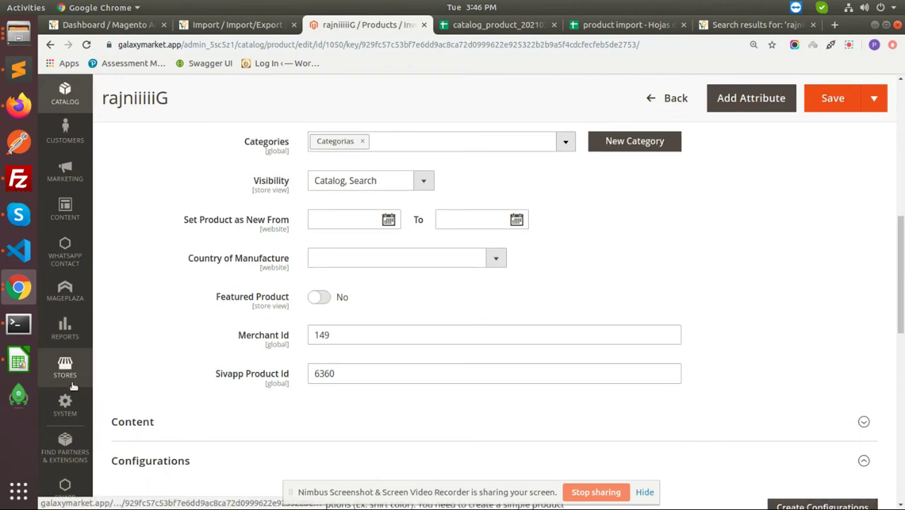
pyautogui.click(65, 405)
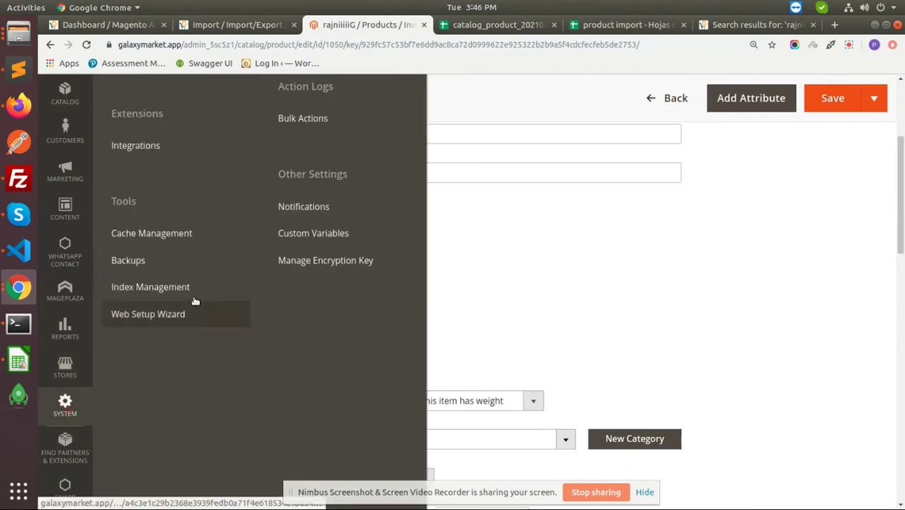
pyautogui.click(145, 287)
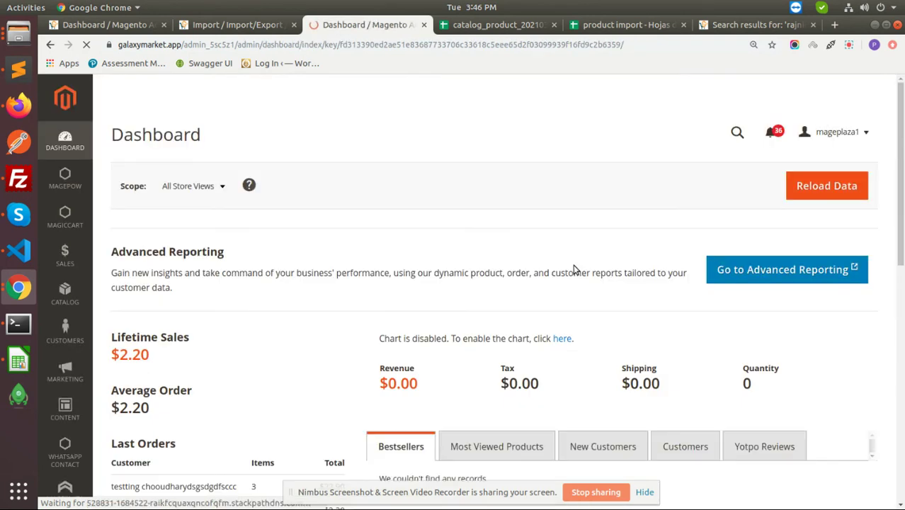
# Step: Open the System > Index Management page
pyautogui.scroll(-2, 73, 457)
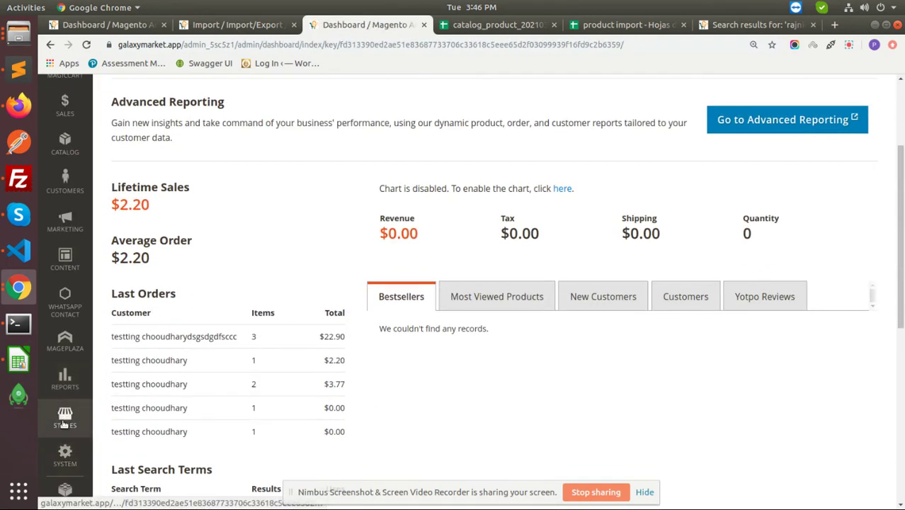
pyautogui.click(65, 454)
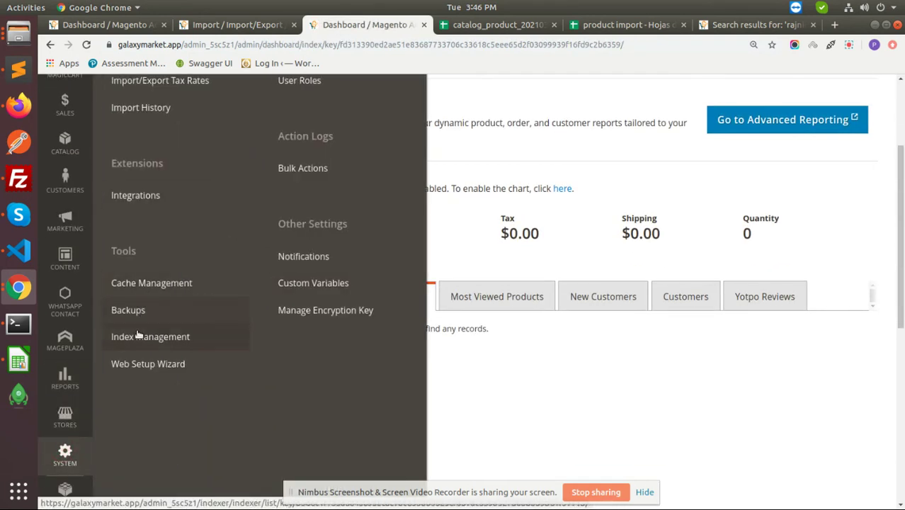
pyautogui.click(142, 337)
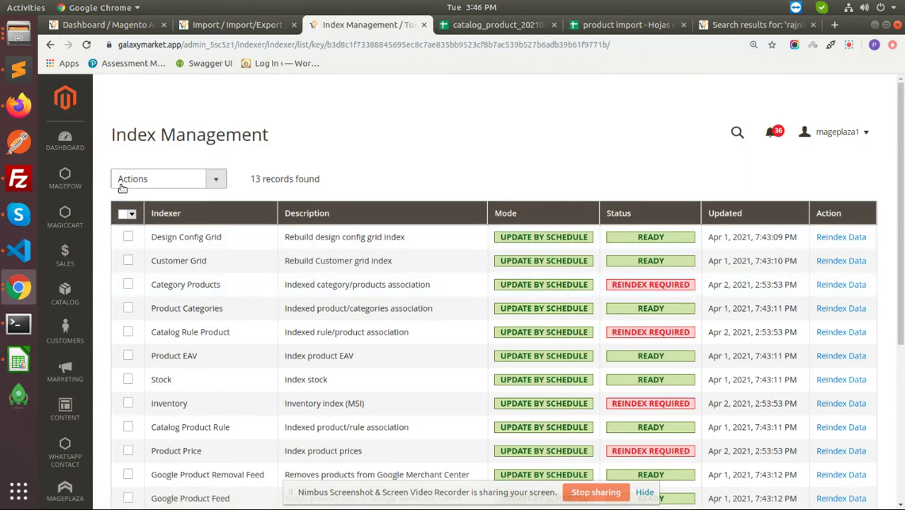
# Step: Select all 13 indexers and submit the Reindex Data action
pyautogui.click(177, 181)
pyautogui.click(208, 207)
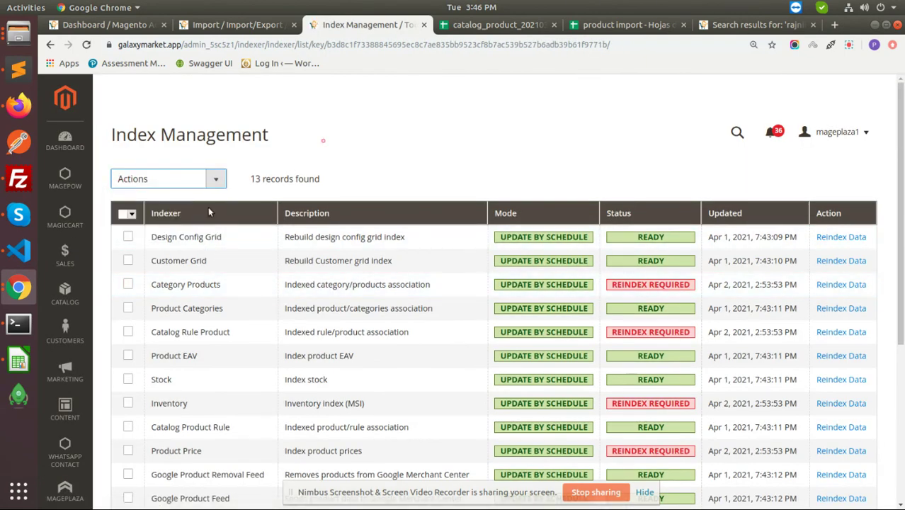
pyautogui.click(129, 214)
pyautogui.click(145, 244)
pyautogui.click(168, 179)
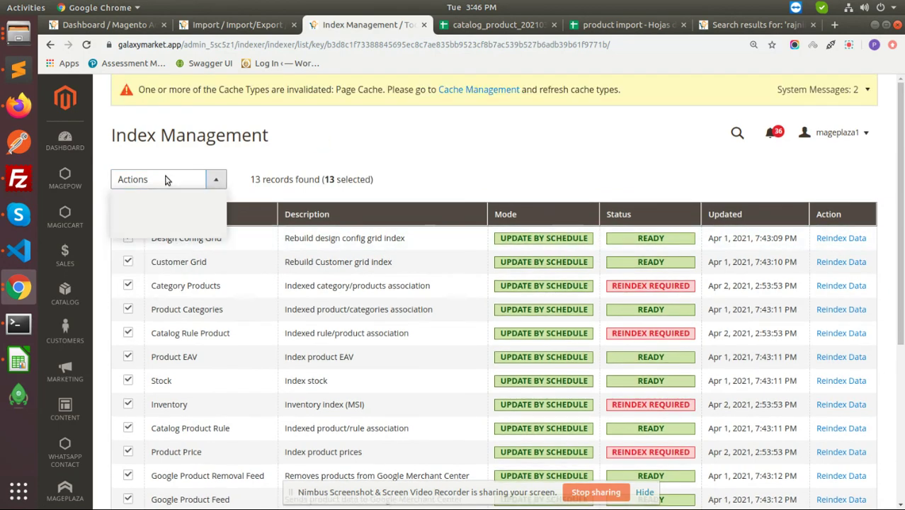
pyautogui.click(166, 229)
pyautogui.click(256, 182)
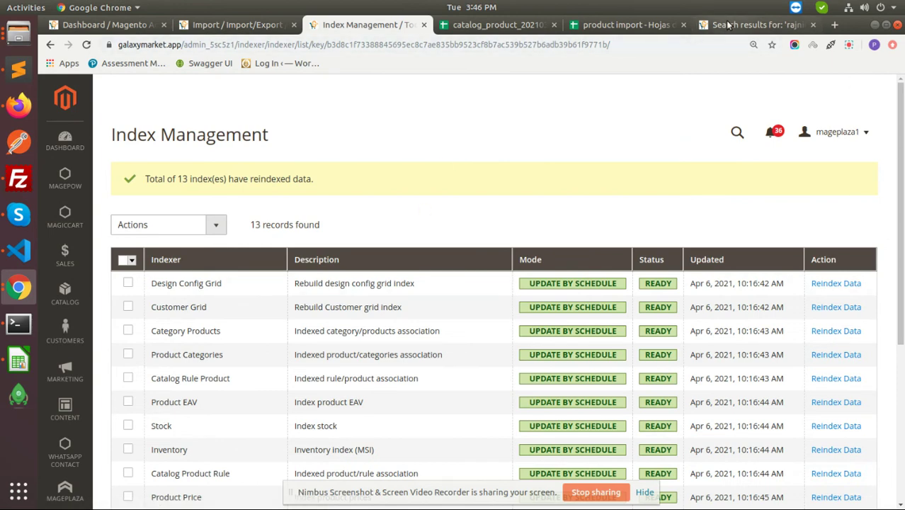
# Step: Reload the RajniiiiiG storefront search to confirm the product now shows at $2.00
pyautogui.click(724, 25)
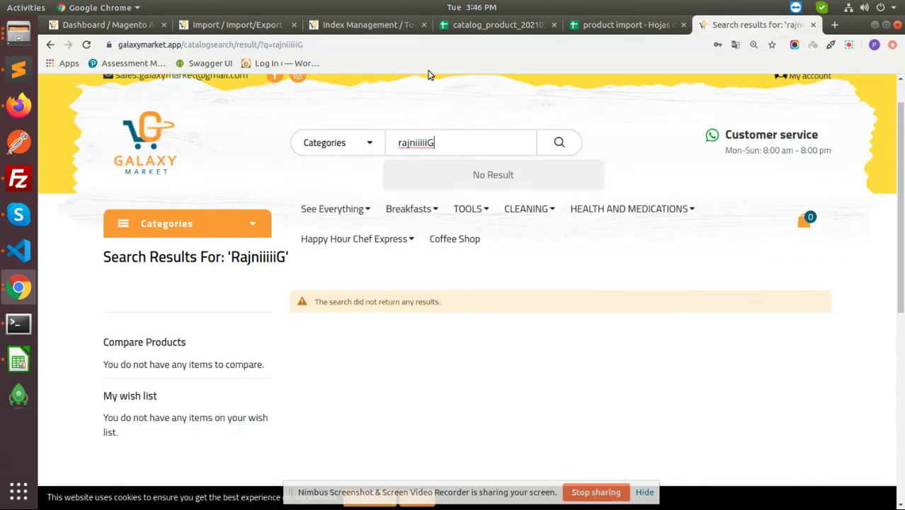
pyautogui.click(358, 39)
pyautogui.press('Return')
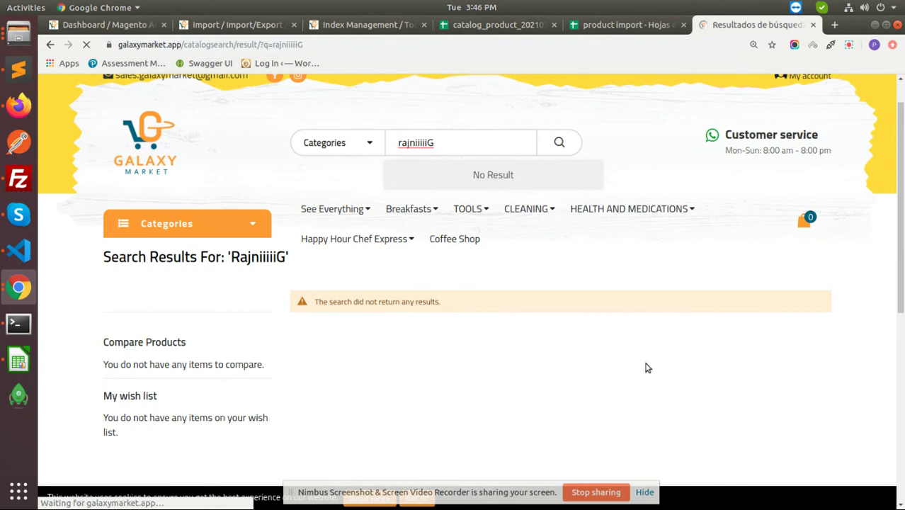
pyautogui.scroll(-2, 530, 312)
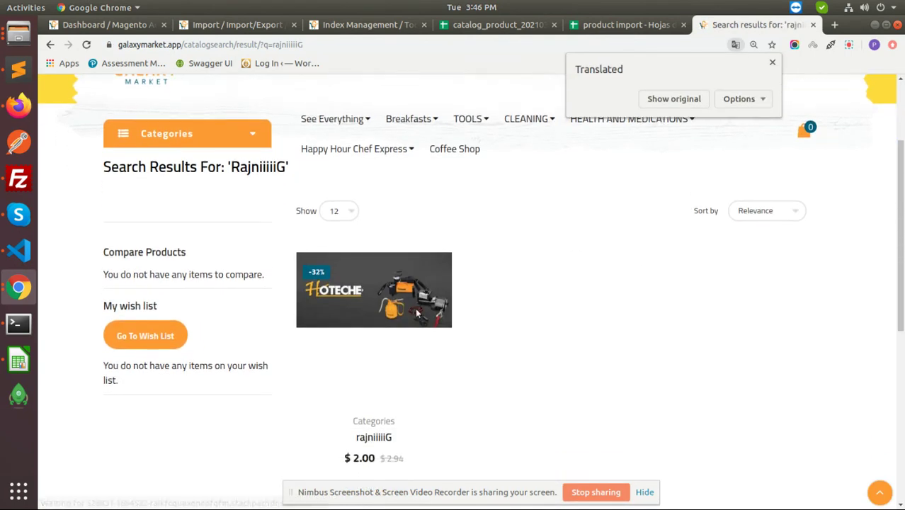